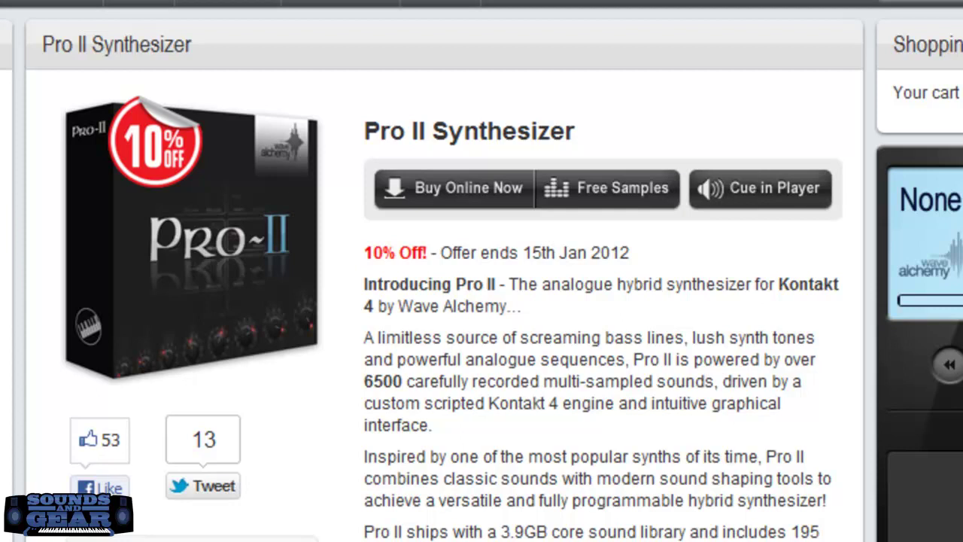
Step: Scroll down and back up through the Wave Alchemy Pro II store page
scroll(252, 387, "down", 10)
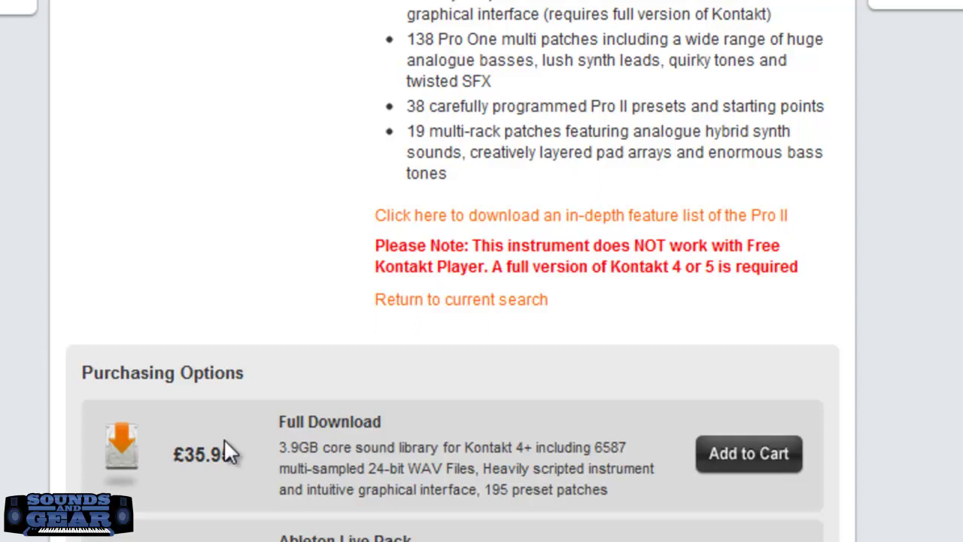
scroll(224, 448, "up", 5)
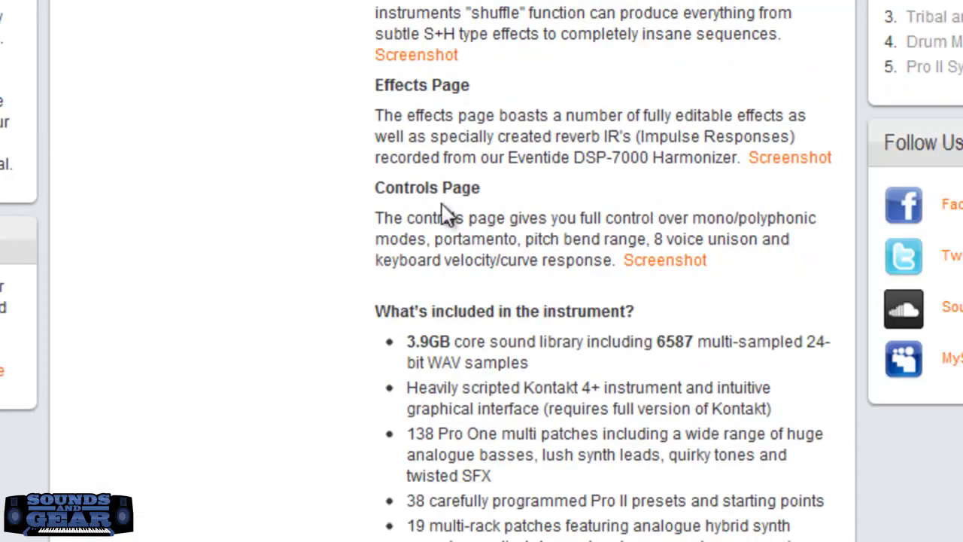
scroll(438, 347, "up", 7)
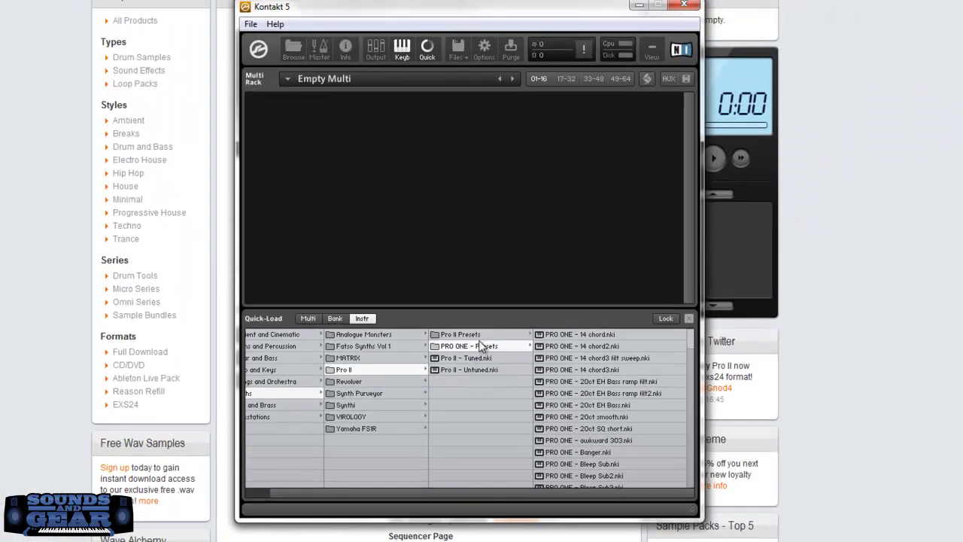
Step: Load PRO ONE - 14 chord.nki from the Pro II > PRO ONE - Presets folder
left_click(503, 334)
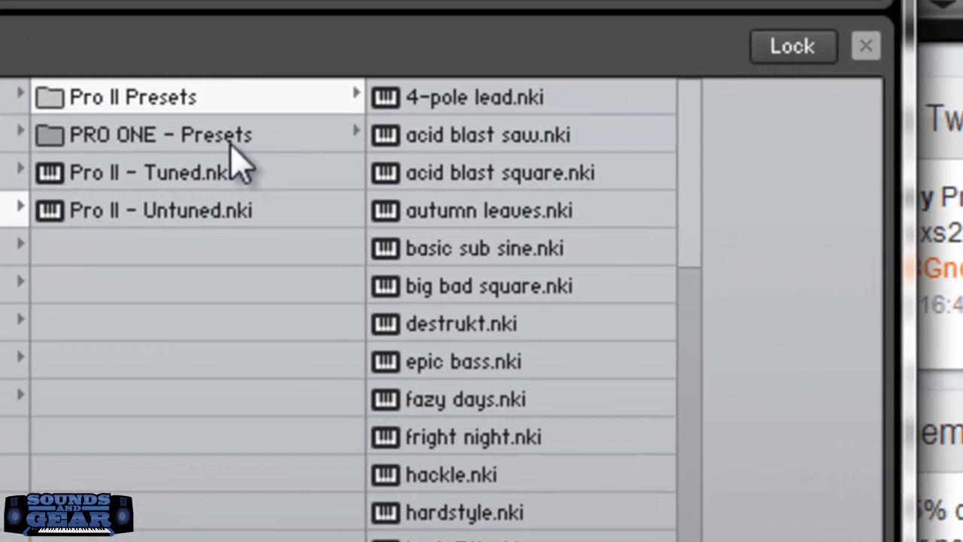
left_click(231, 143)
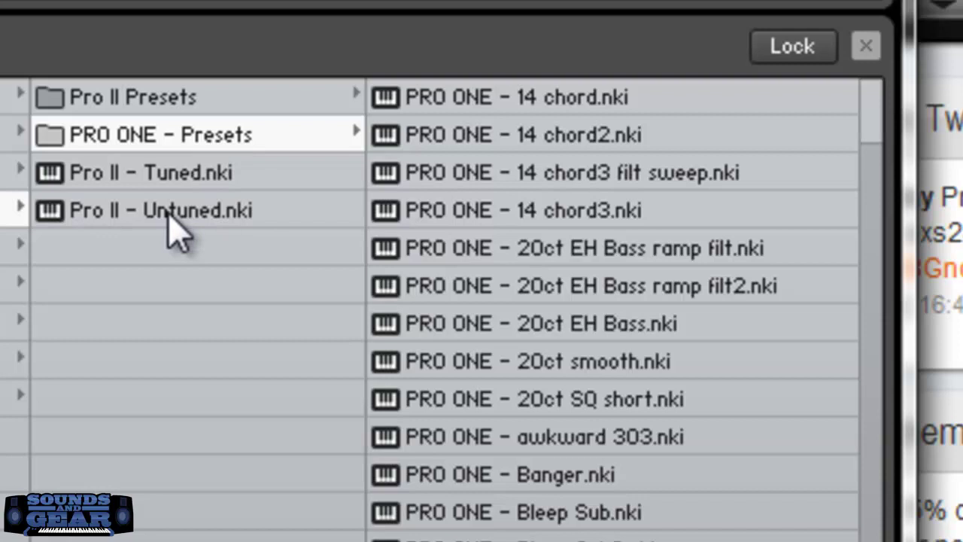
double_click(536, 109)
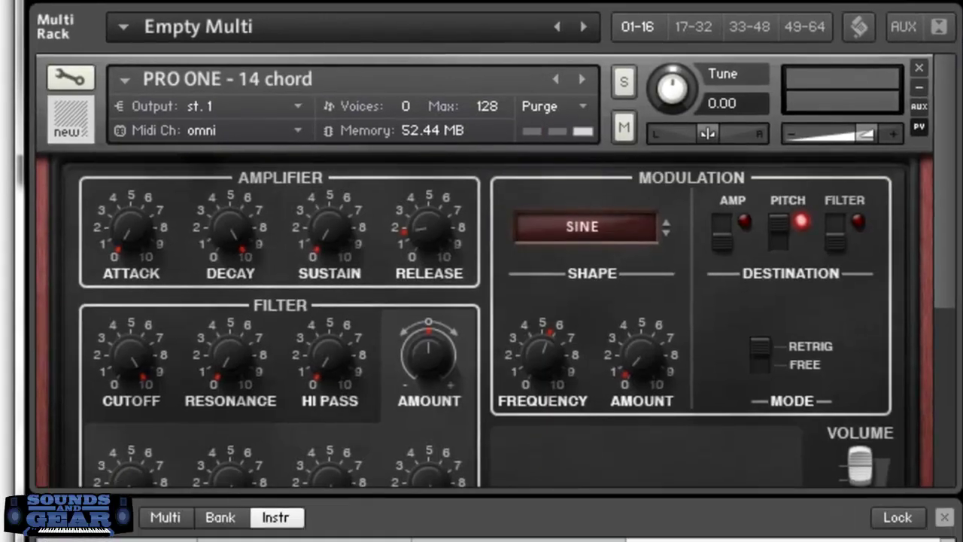
scroll(542, 322, "down", 3)
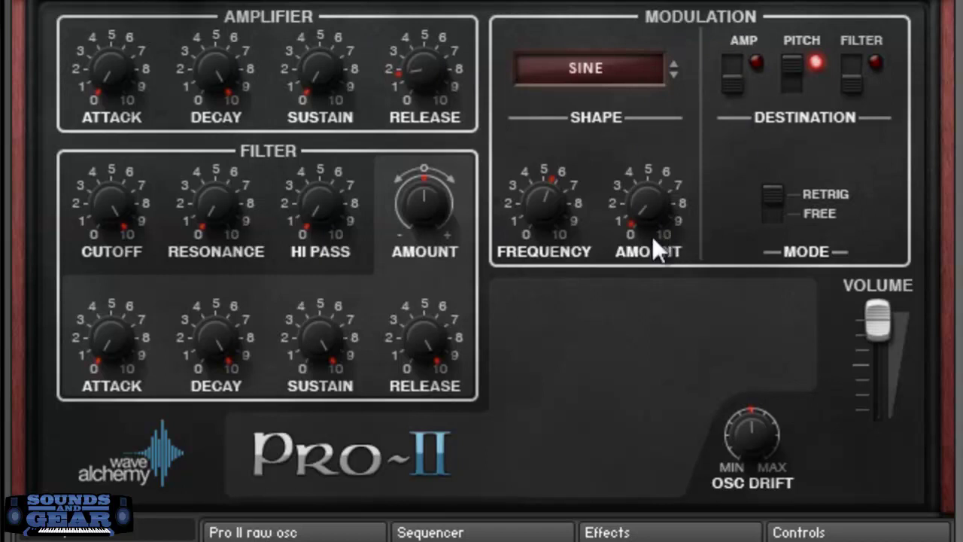
left_click(289, 532)
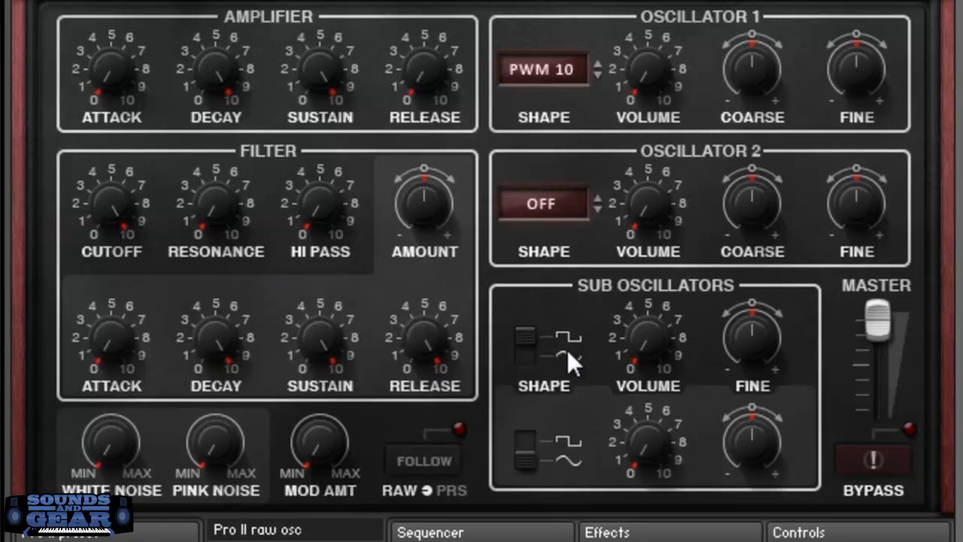
left_click(452, 534)
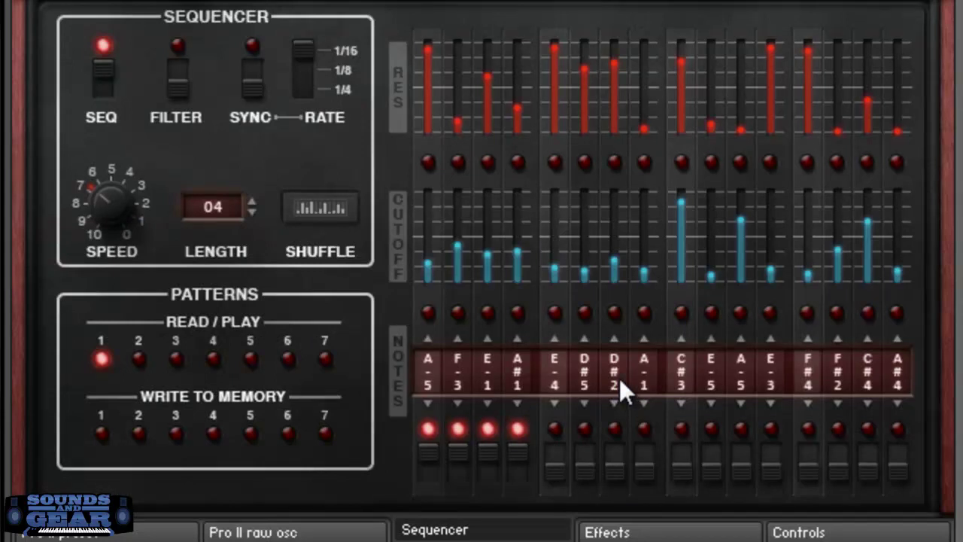
left_click(667, 533)
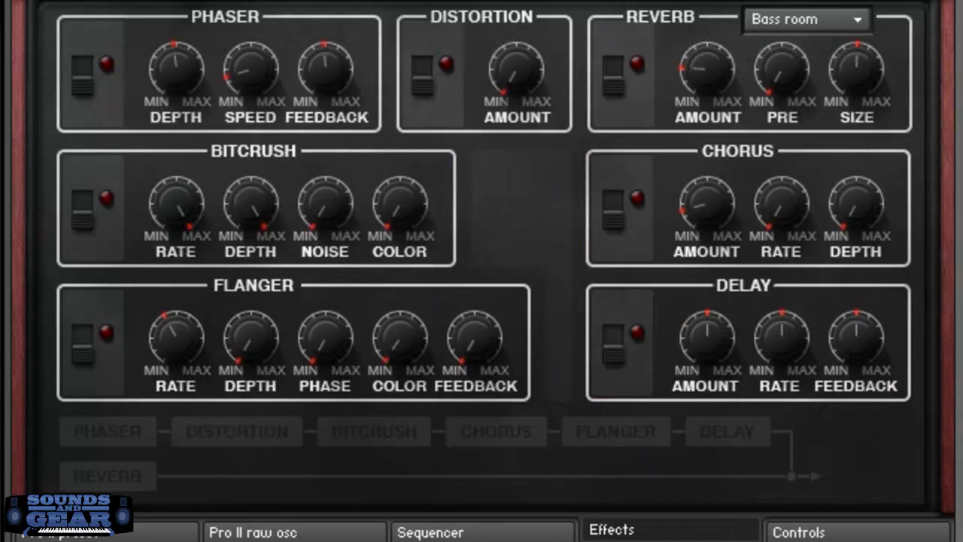
left_click(803, 532)
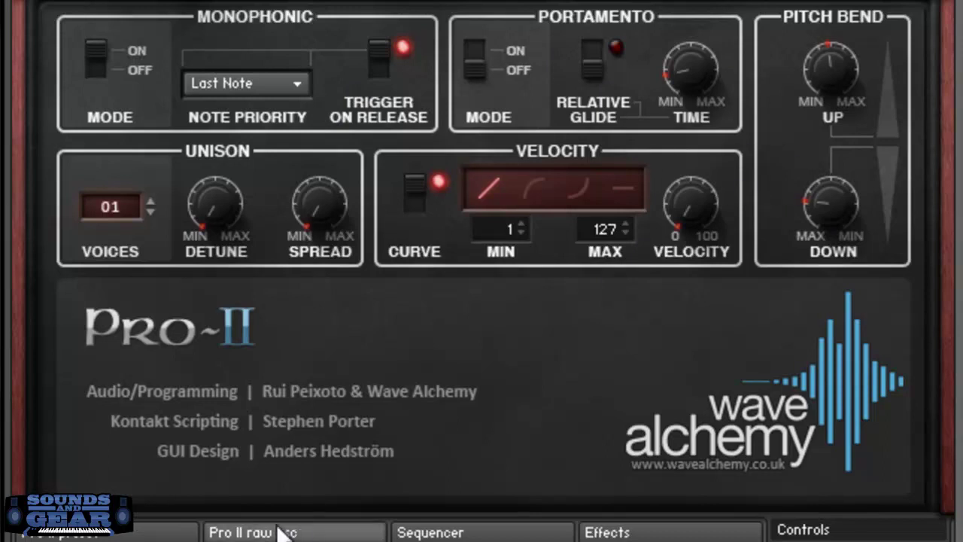
left_click(143, 533)
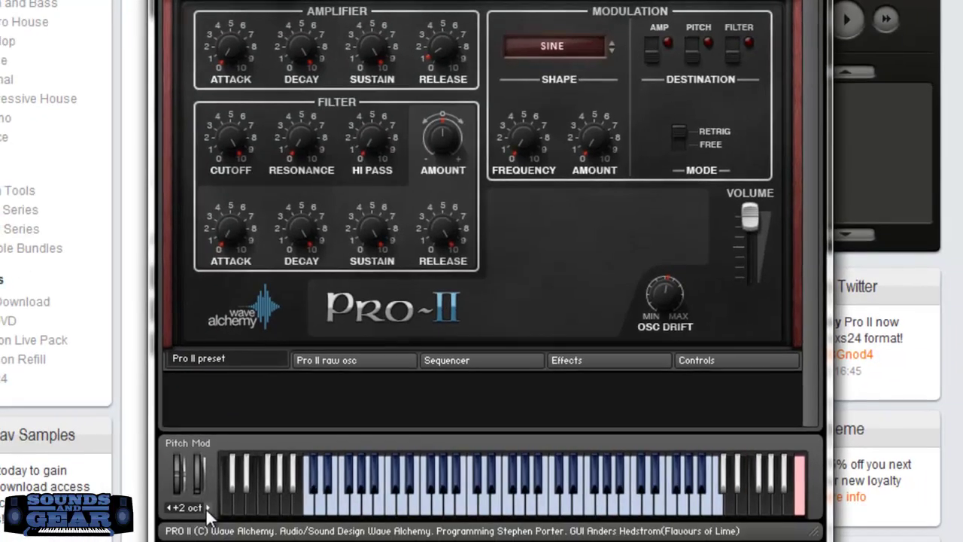
Step: Shift the keyboard up an octave, show the sequencer page and play a note to start it
left_click(209, 507)
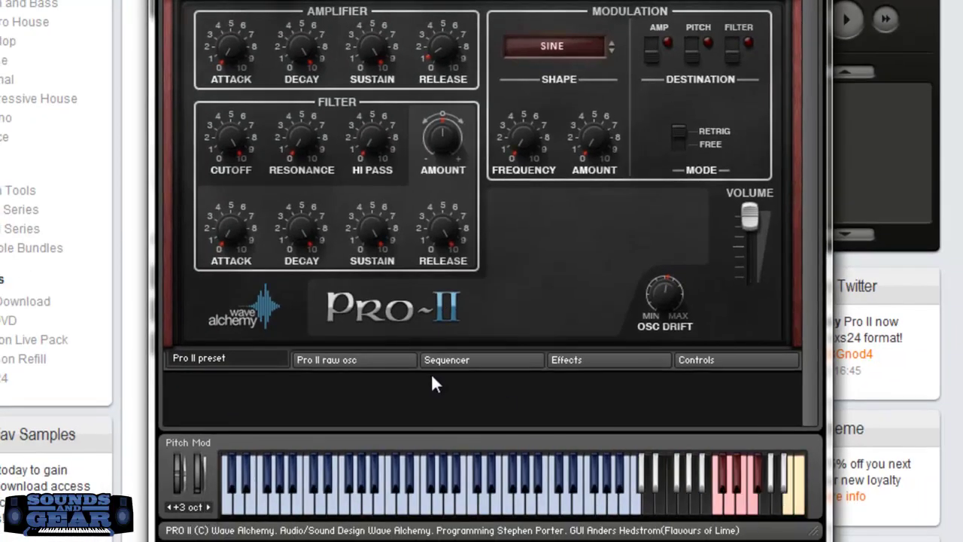
left_click(480, 360)
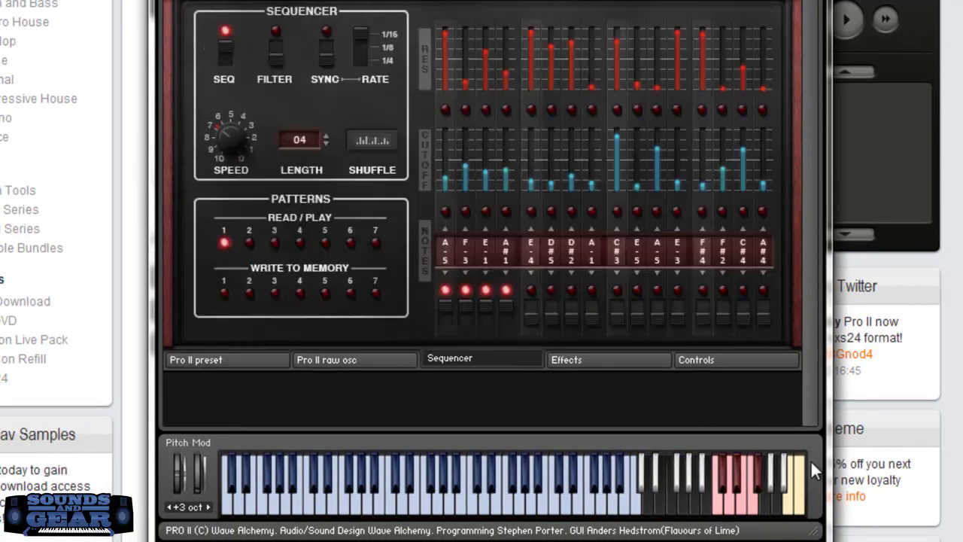
left_click(799, 502)
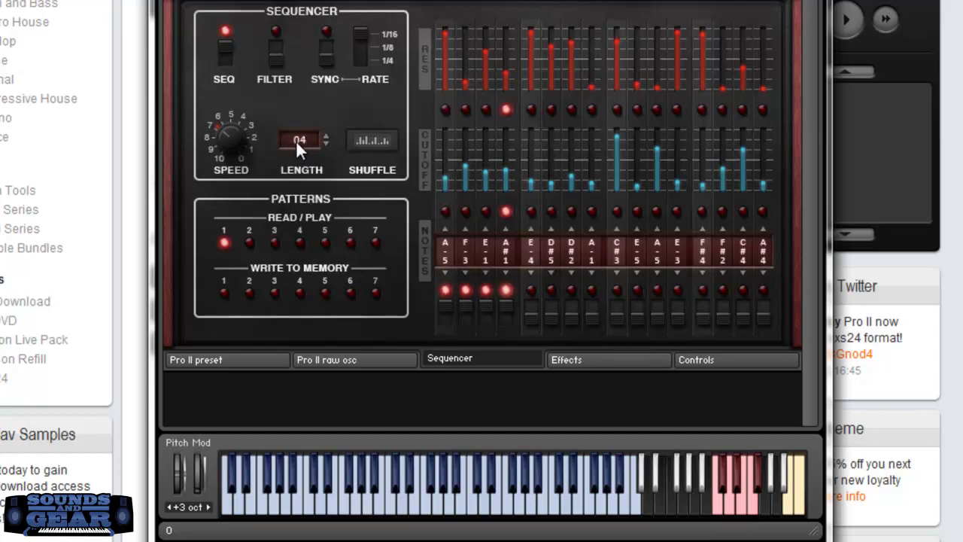
Step: Set pattern length to 07, gate steps 6 and 7 on, lower step 6's resonance, keyboard back down
left_click_drag(298, 143, 300, 127)
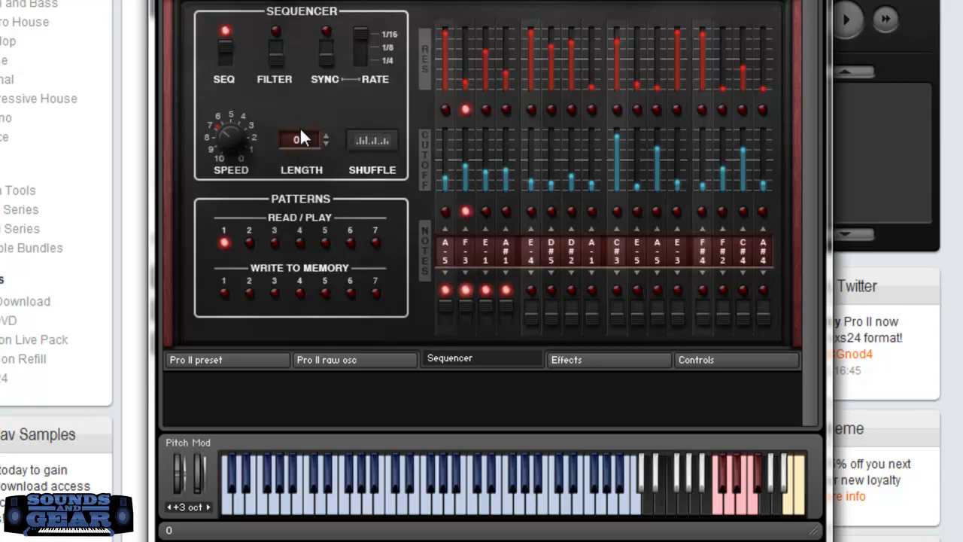
left_click(576, 308)
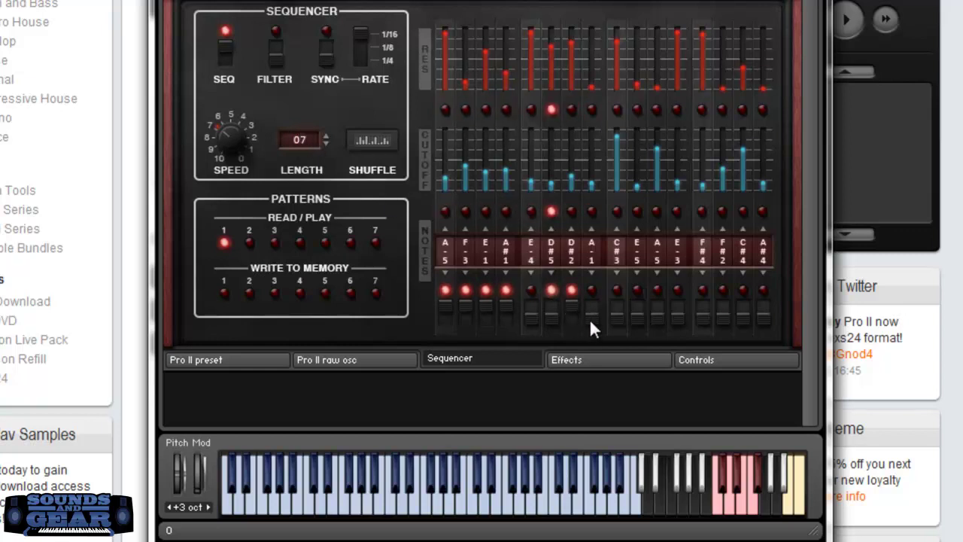
left_click(591, 314)
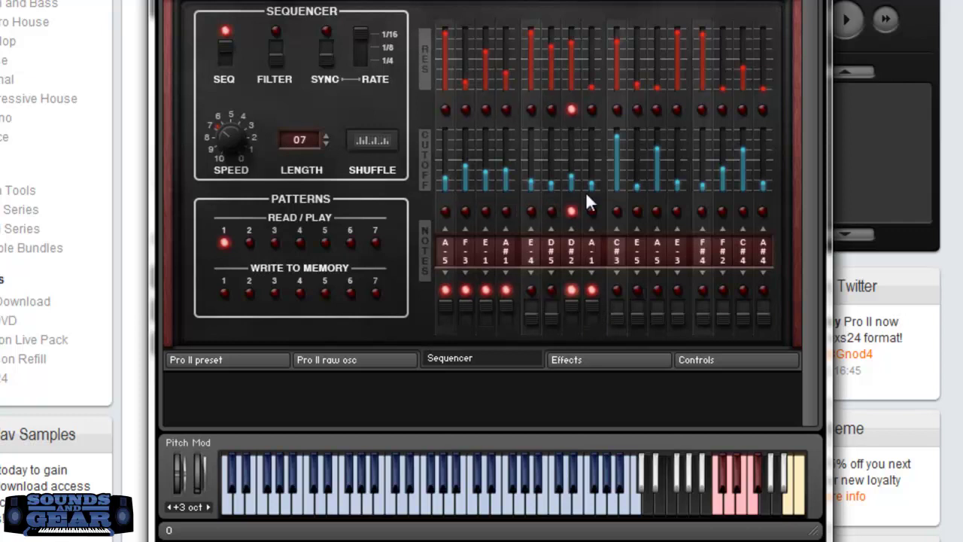
left_click(550, 312)
left_click(590, 313)
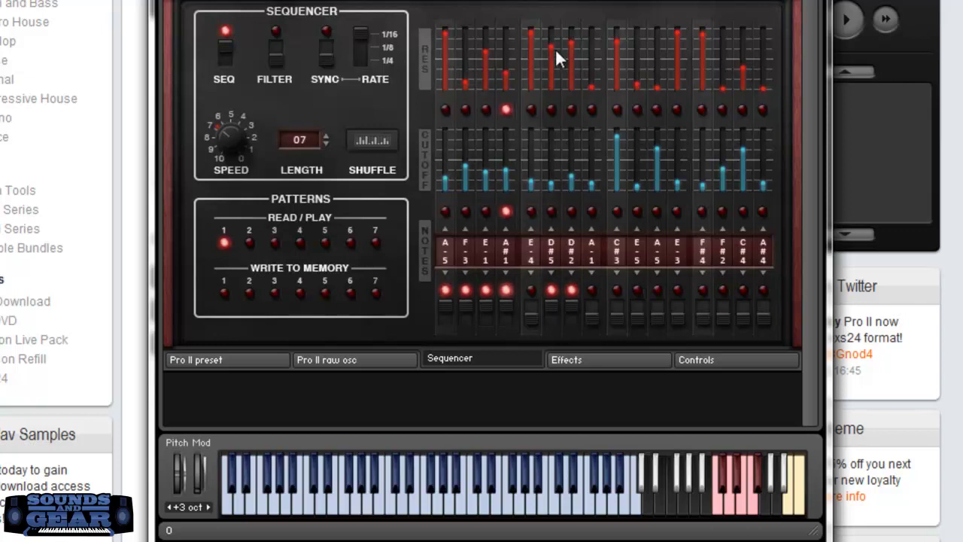
left_click_drag(555, 48, 550, 151)
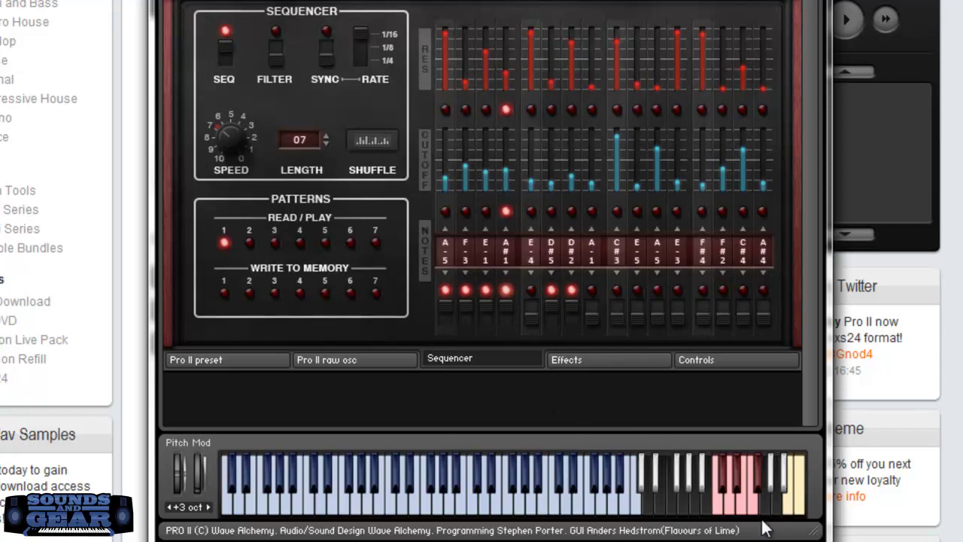
left_click(170, 507)
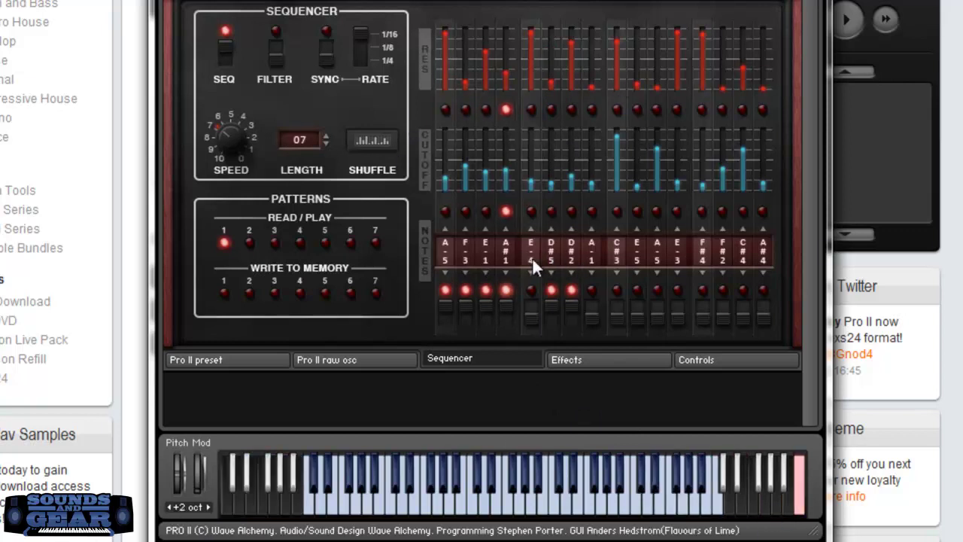
Step: Step through the 2Oct EH Bass, 2Oct smooth and 2Oct SQ short presets to awkward 303
left_click(240, 362)
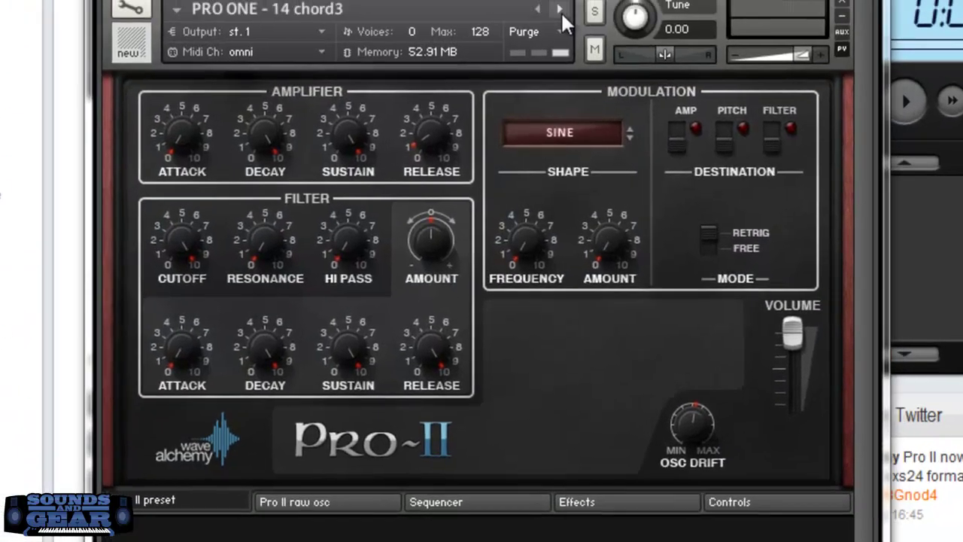
left_click(561, 21)
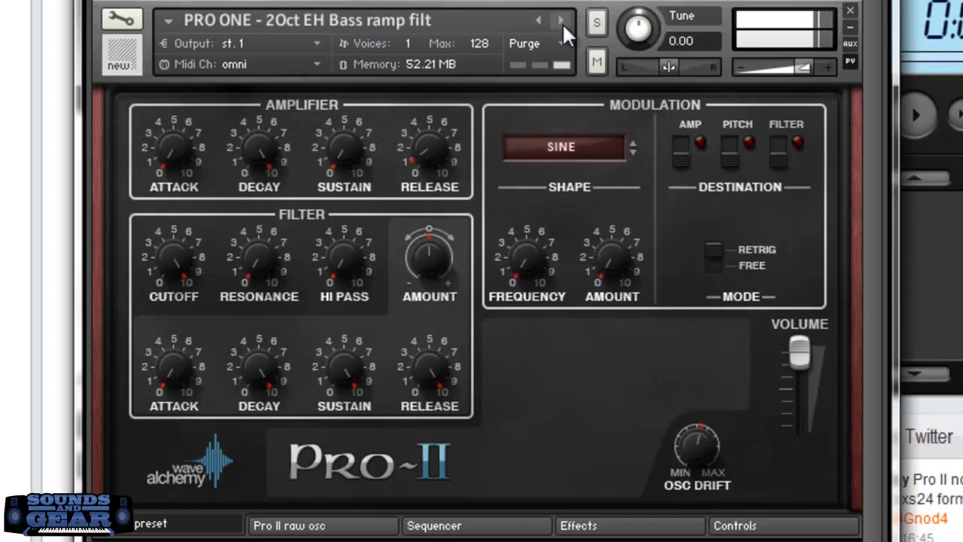
left_click(562, 21)
left_click(564, 27)
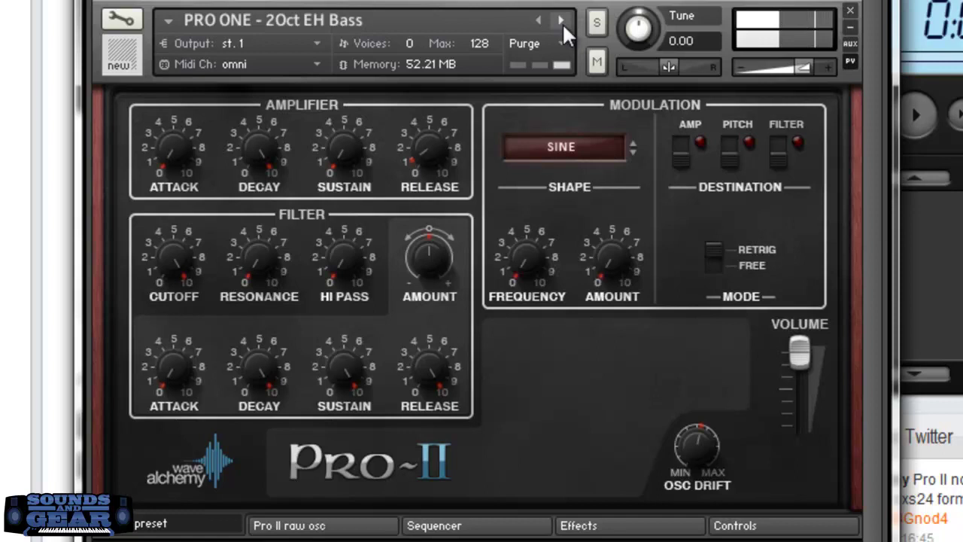
left_click(564, 27)
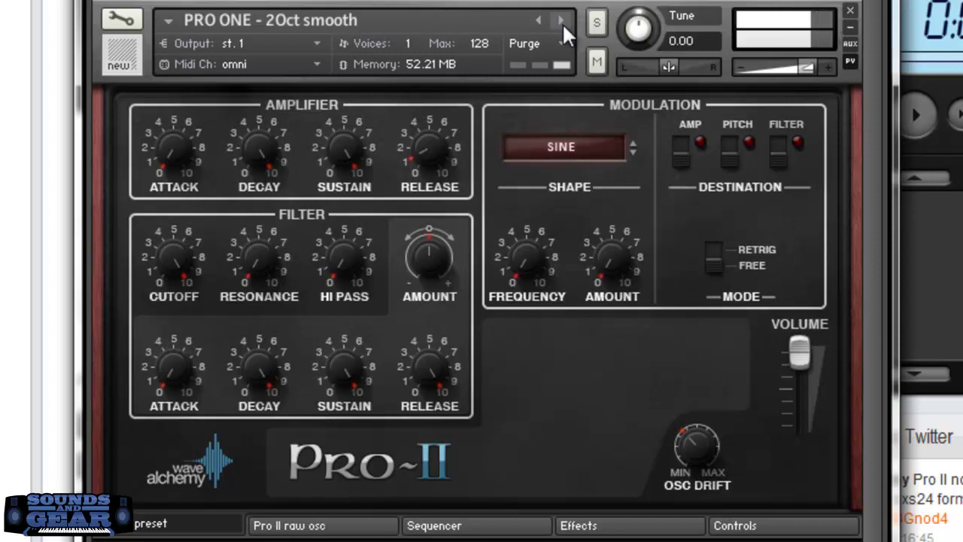
left_click(564, 26)
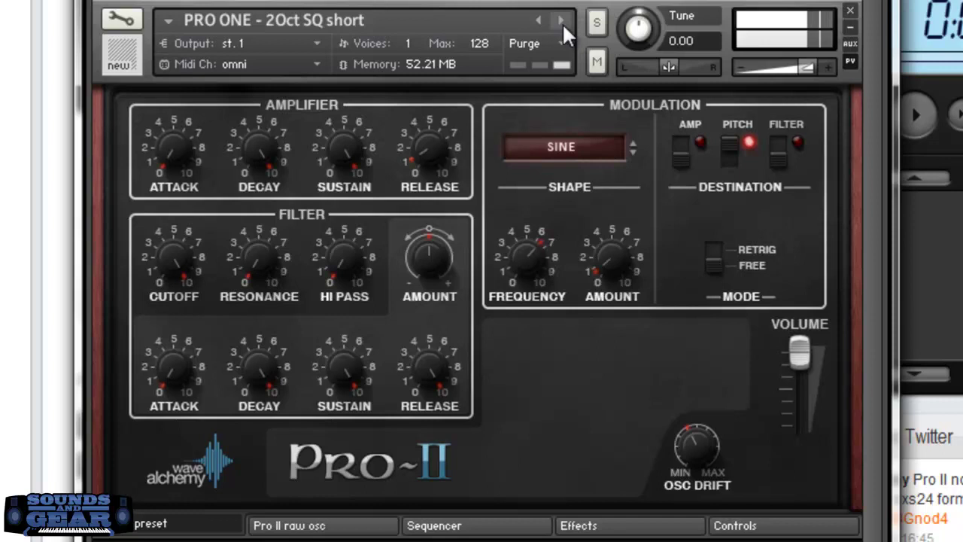
left_click(563, 26)
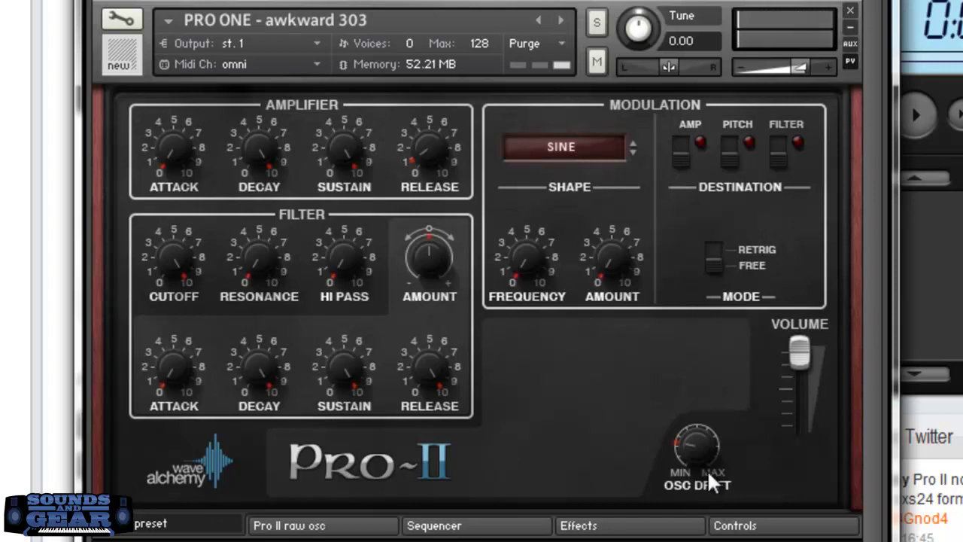
Step: Compare the raw oscillator and main preset pages, then advance to the PRO ONE - Banger preset
left_click(361, 525)
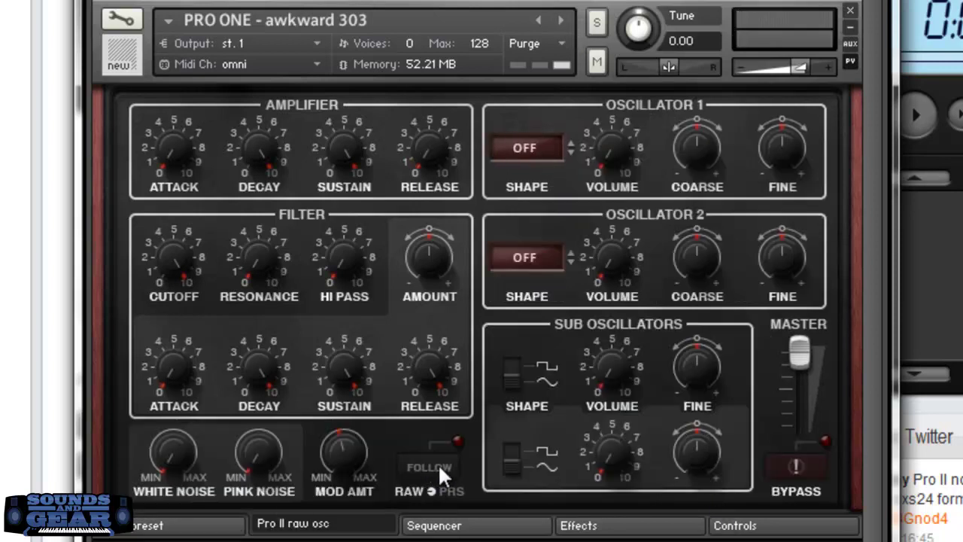
left_click(188, 525)
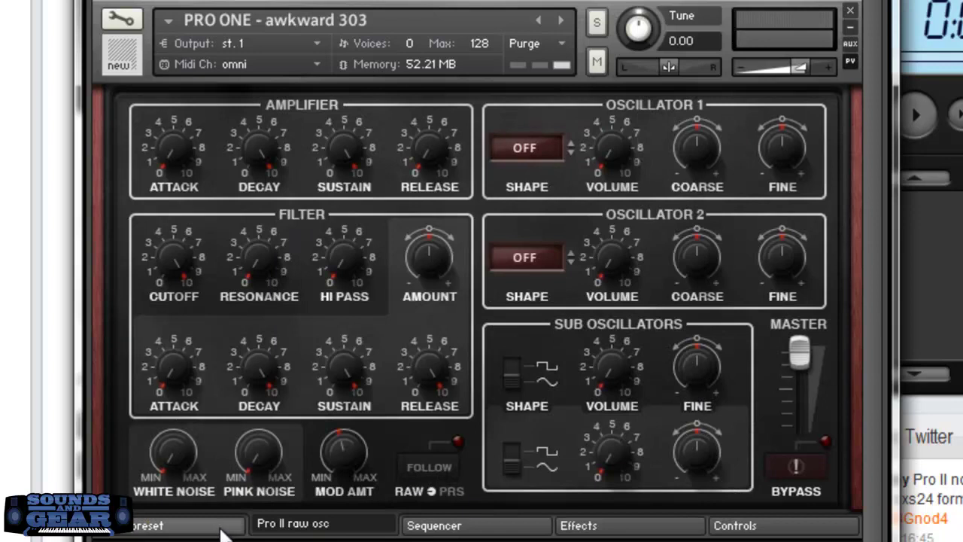
left_click(325, 528)
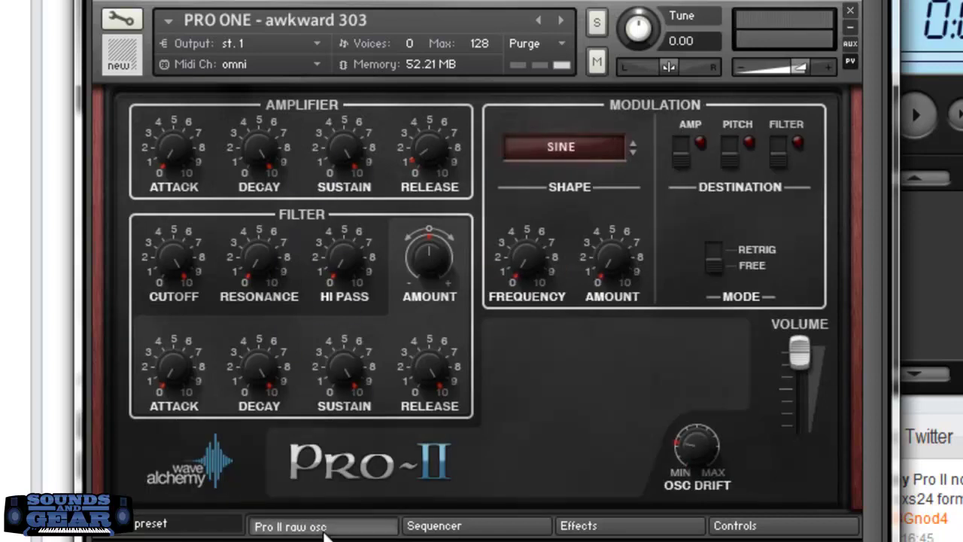
left_click(184, 529)
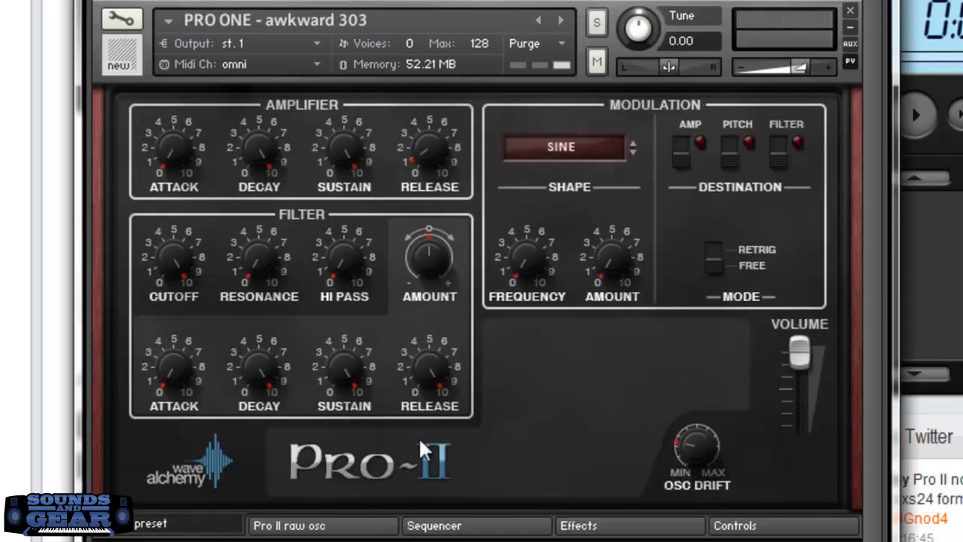
left_click(302, 527)
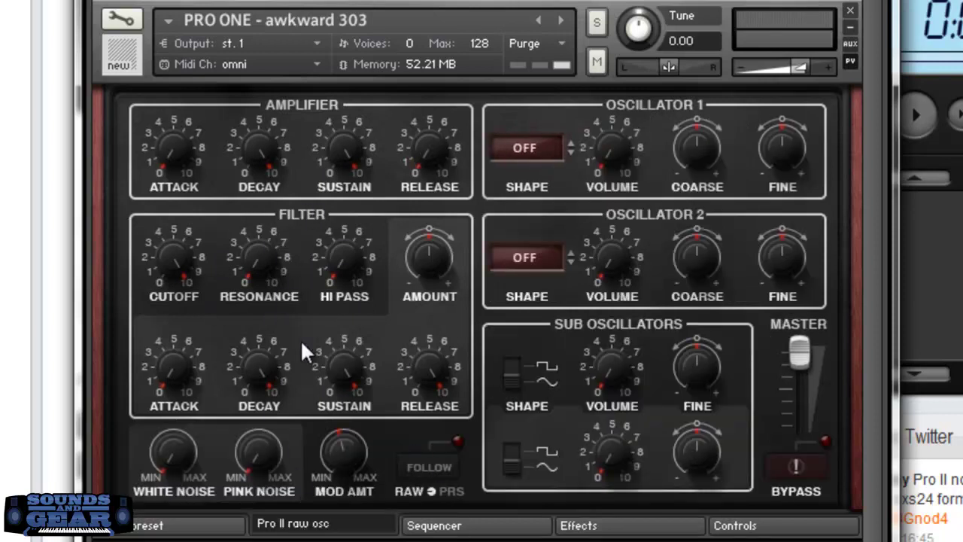
left_click(561, 20)
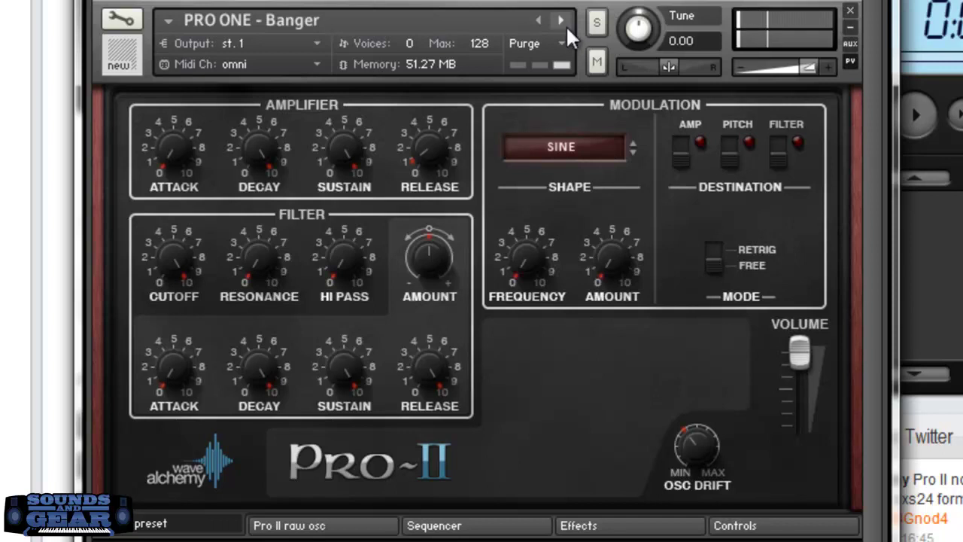
Step: Audition the Bleep Sub, Bleep Sub3, Brash, Brassy Pad and Brassy presets up to Brut
left_click(560, 21)
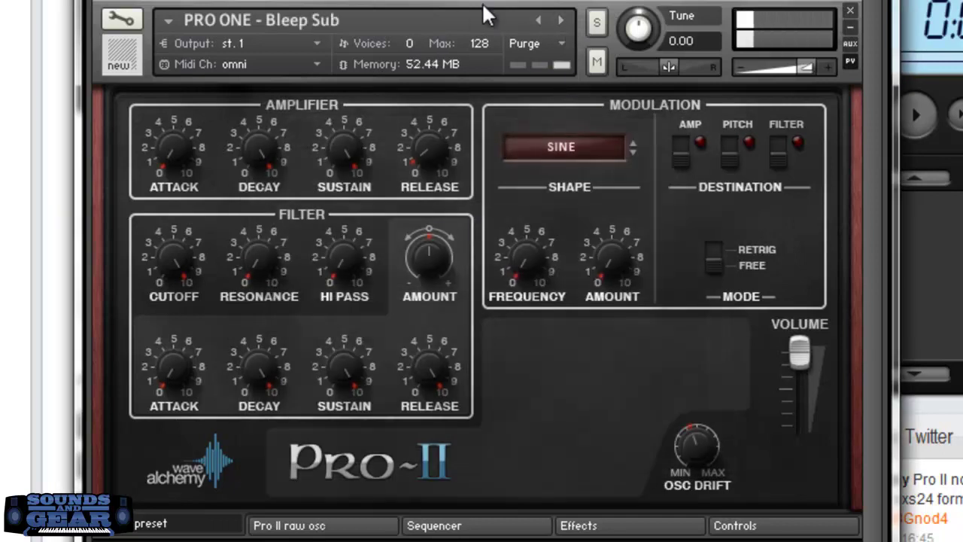
left_click(560, 21)
left_click(561, 21)
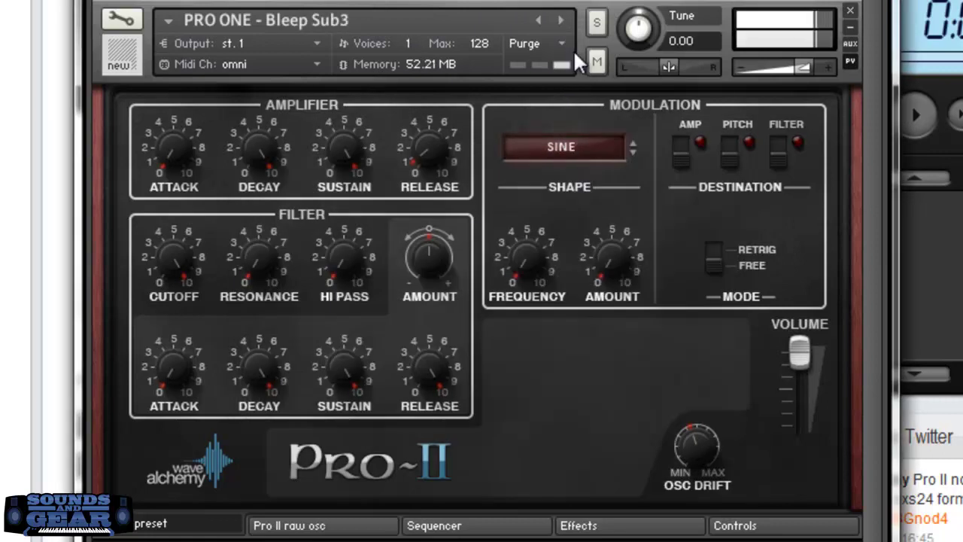
left_click(561, 21)
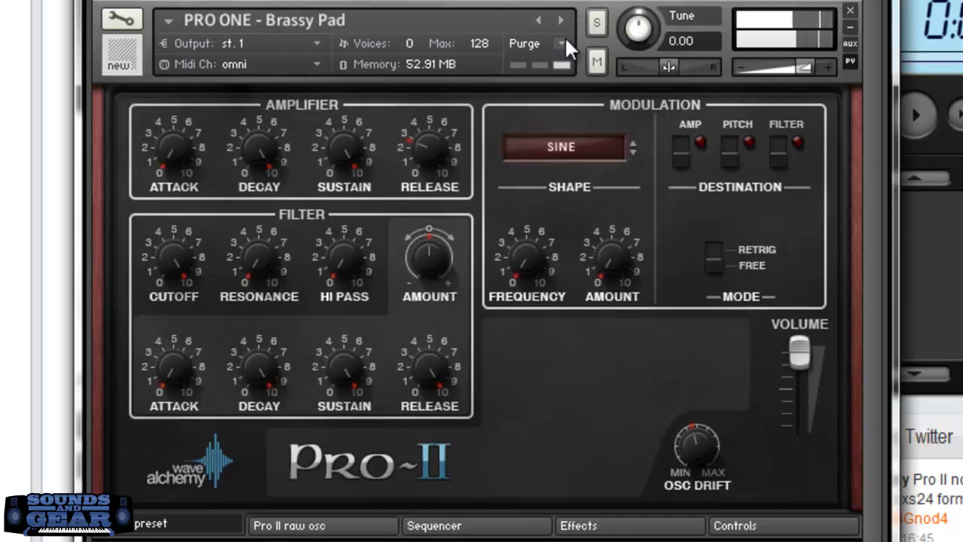
left_click(559, 22)
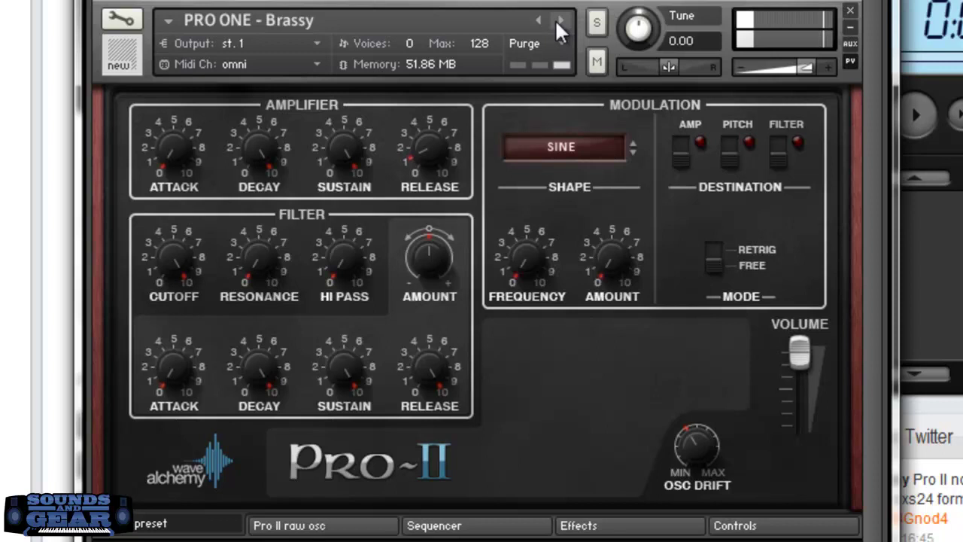
left_click(560, 22)
left_click(560, 22)
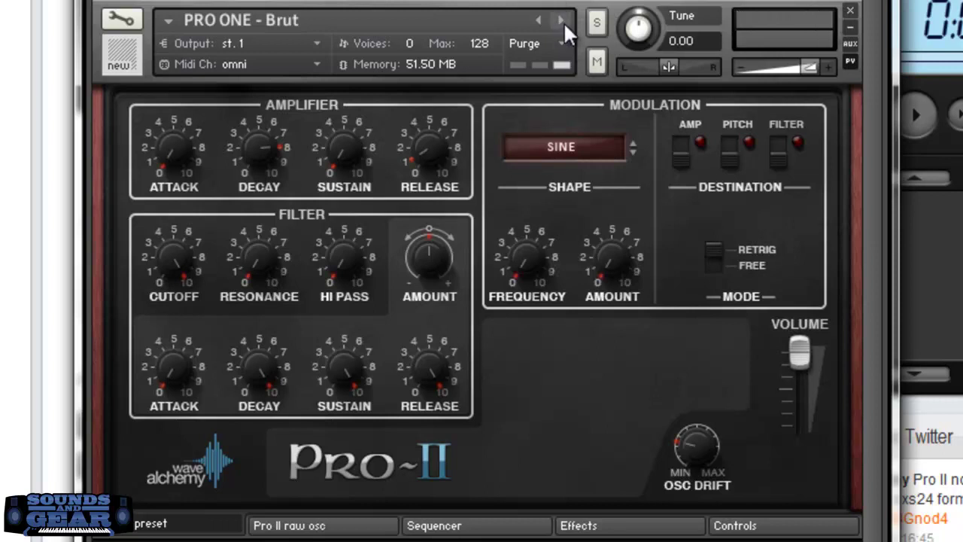
Step: Load the Brut2 preset and raise its filter cutoff to about 8
left_click(562, 21)
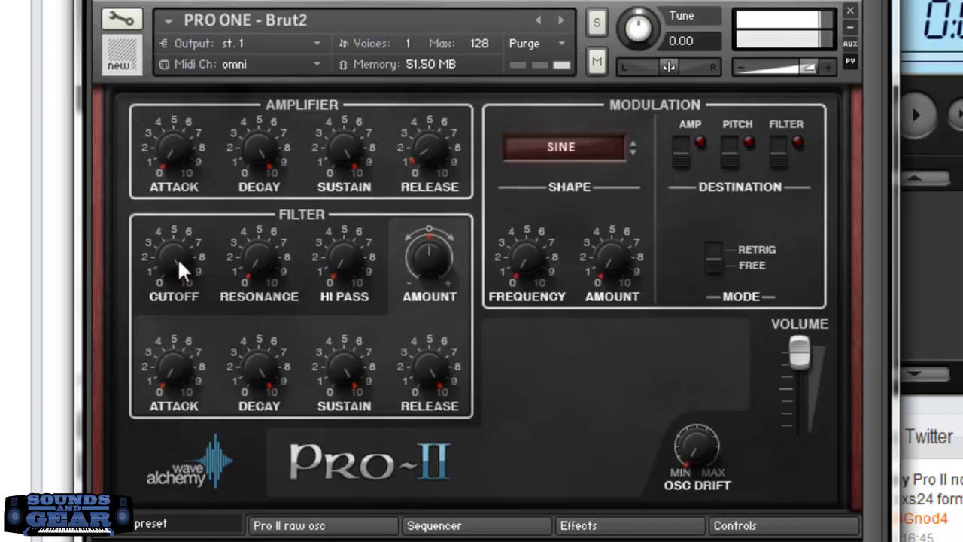
left_click_drag(178, 258, 172, 289)
left_click_drag(178, 360, 203, 286)
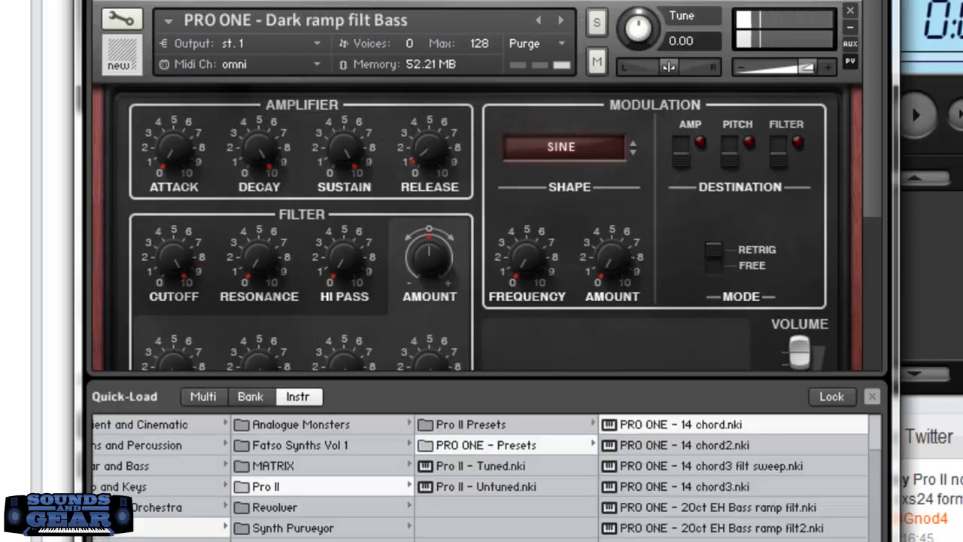
Step: Load the Fatty saw preset from the Quick-Load list, then replace it with FM Lead2
scroll(734, 477, "down", 5)
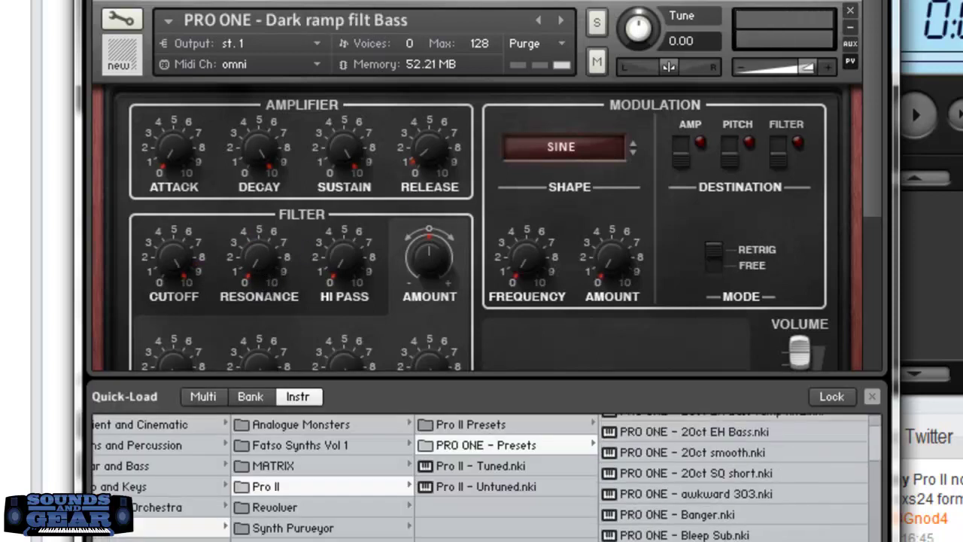
scroll(733, 477, "down", 8)
scroll(734, 477, "up", 1)
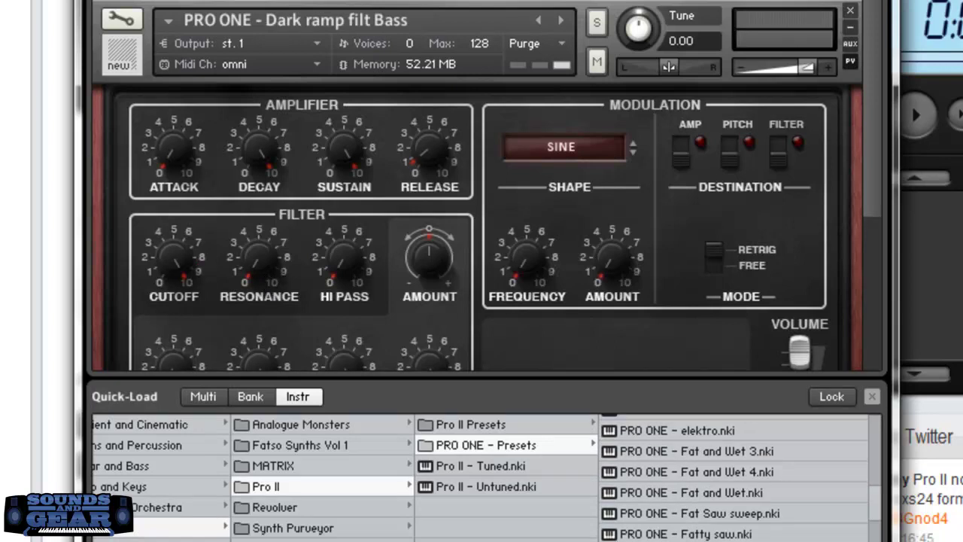
left_click_drag(736, 536, 647, 259)
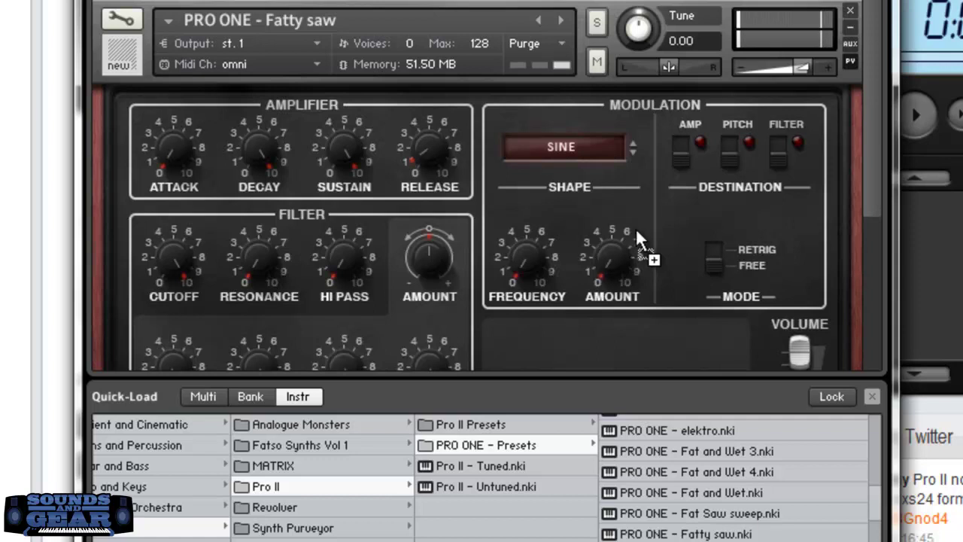
left_click_drag(636, 228, 636, 228)
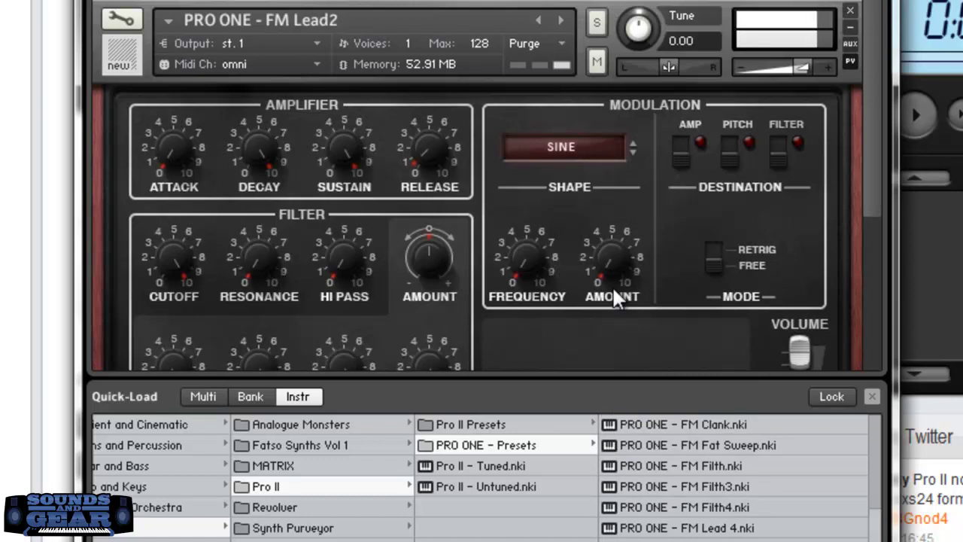
Step: List the files in the Pro II Presets folder in Quick-Load
scroll(734, 474, "down", 3)
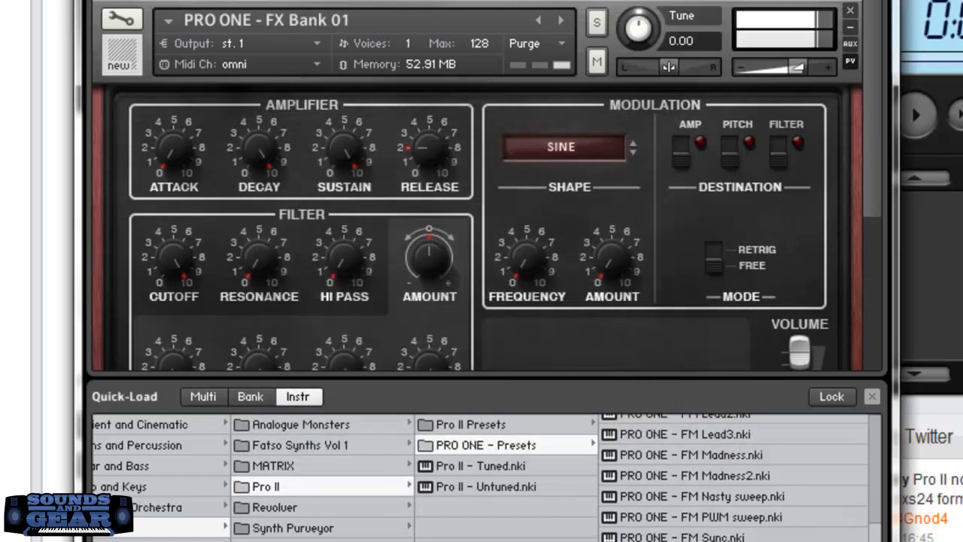
scroll(734, 474, "down", 10)
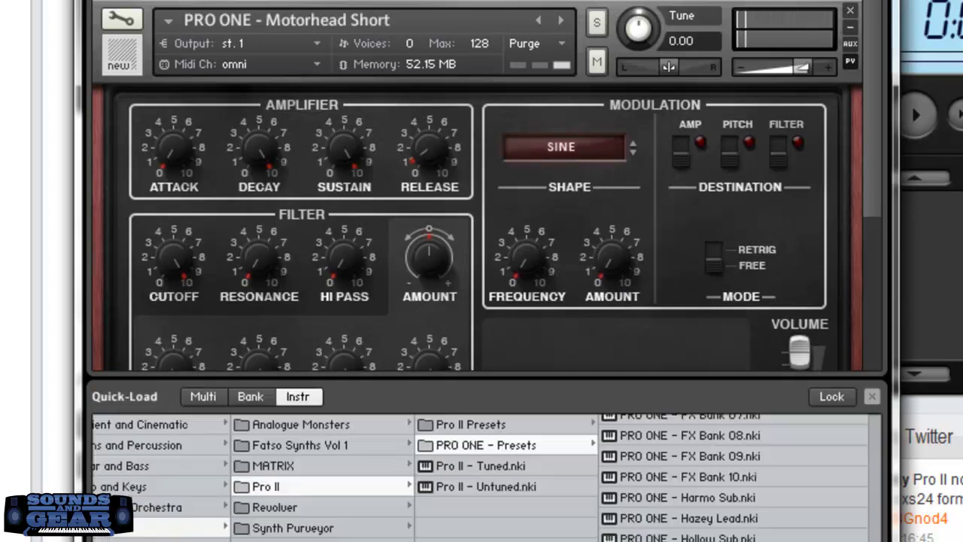
left_click(512, 425)
Step: Load 4-pole lead.nki, view its raw oscillator settings, then advance to acid blast saw
left_click_drag(672, 425, 530, 276)
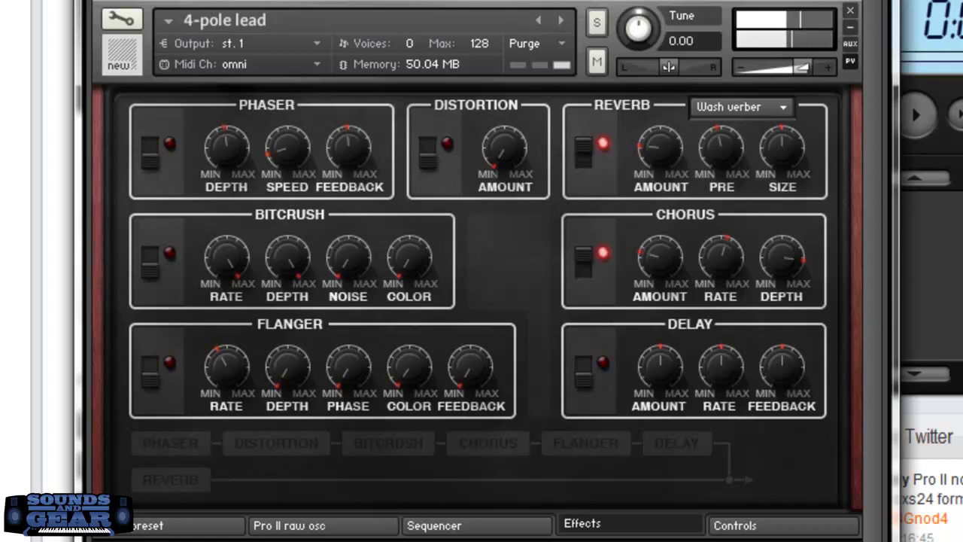
left_click(336, 529)
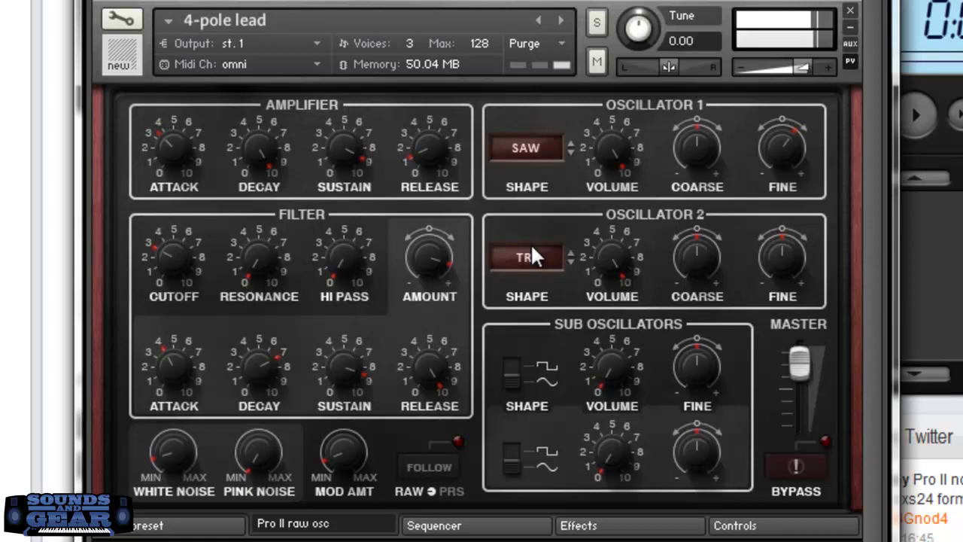
left_click(561, 21)
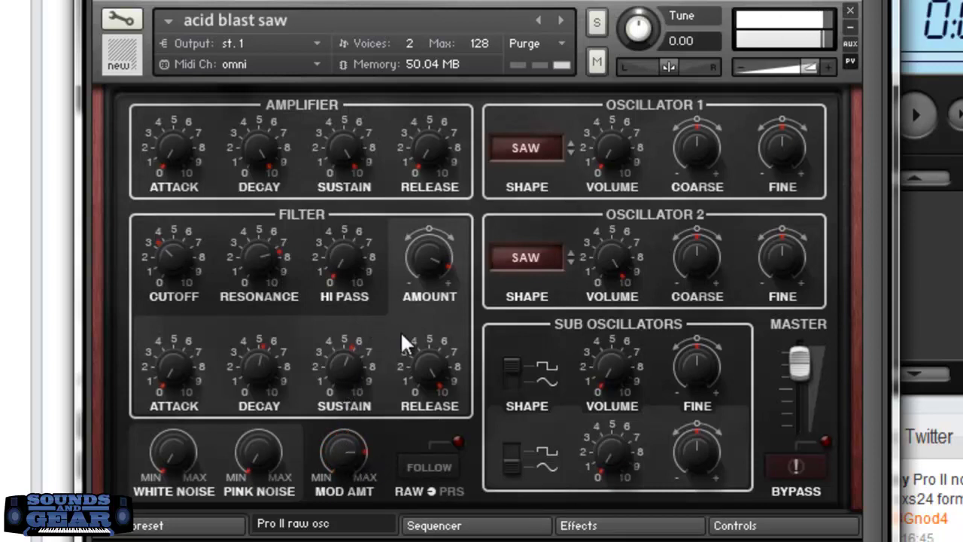
Step: Route the modulation to the filter instead of pitch, then advance to acid blast square
left_click(223, 534)
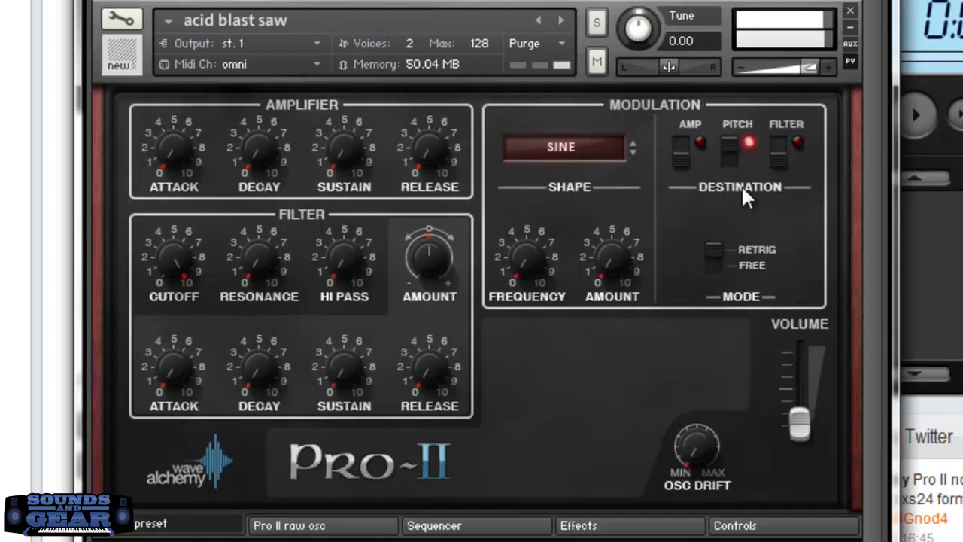
left_click(780, 149)
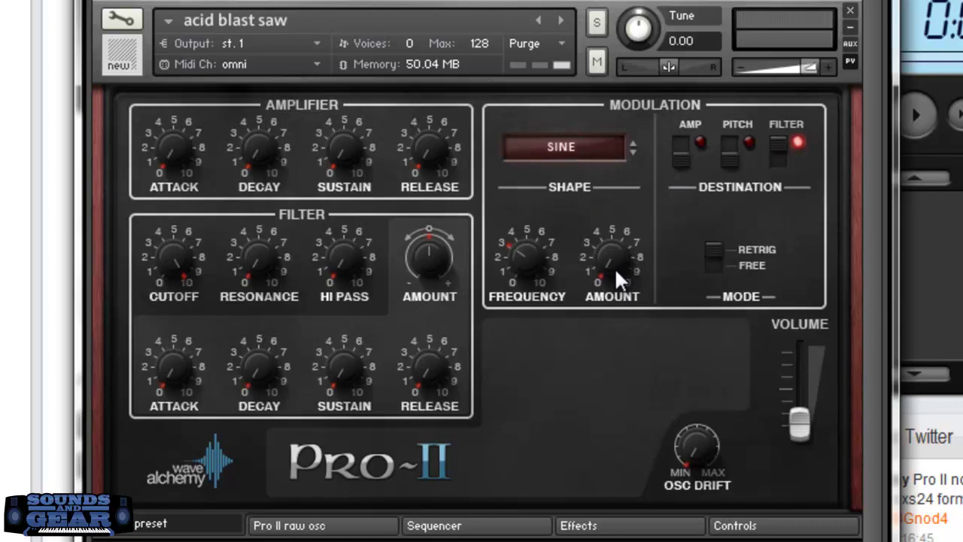
left_click(323, 525)
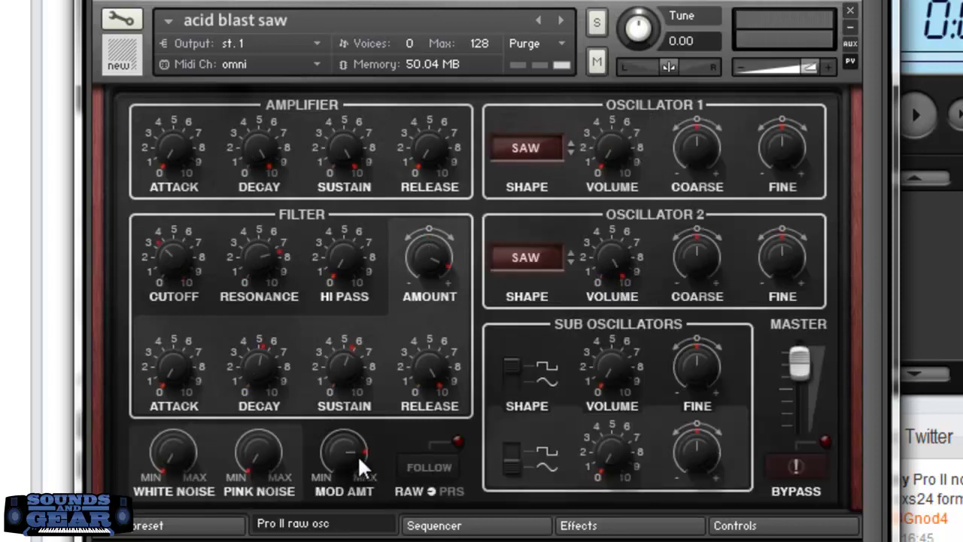
left_click(188, 525)
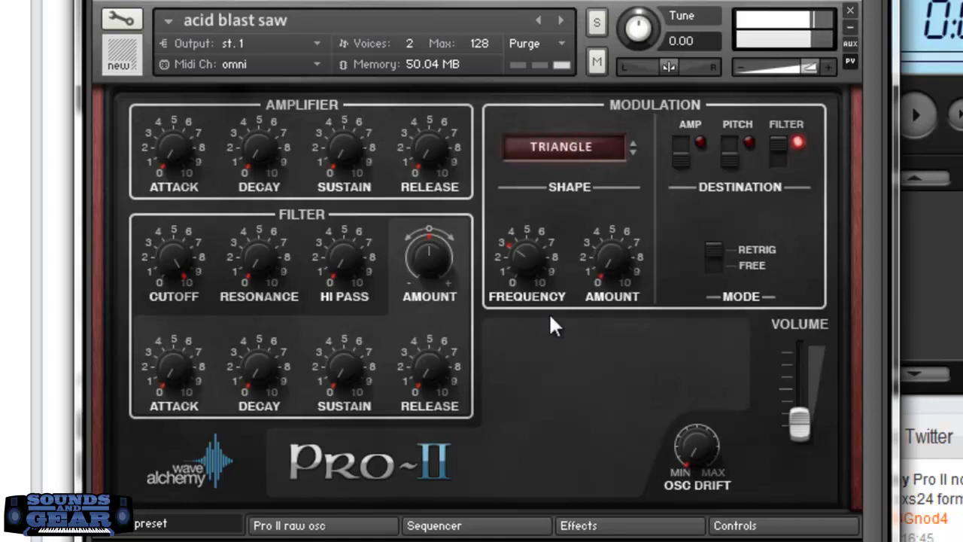
left_click(560, 20)
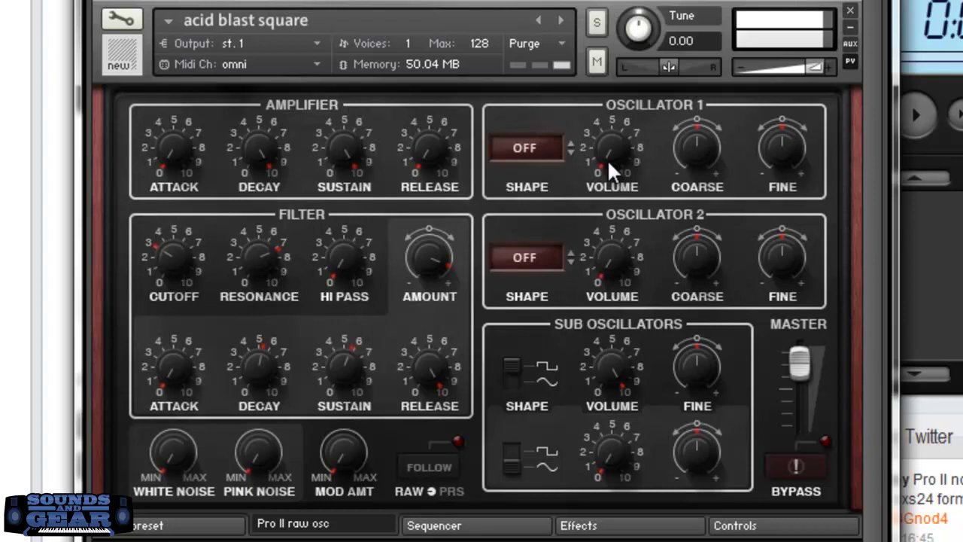
Step: Audition the autumn leaves, basic sub sine, big bad square and destrukt presets in turn
left_click(560, 20)
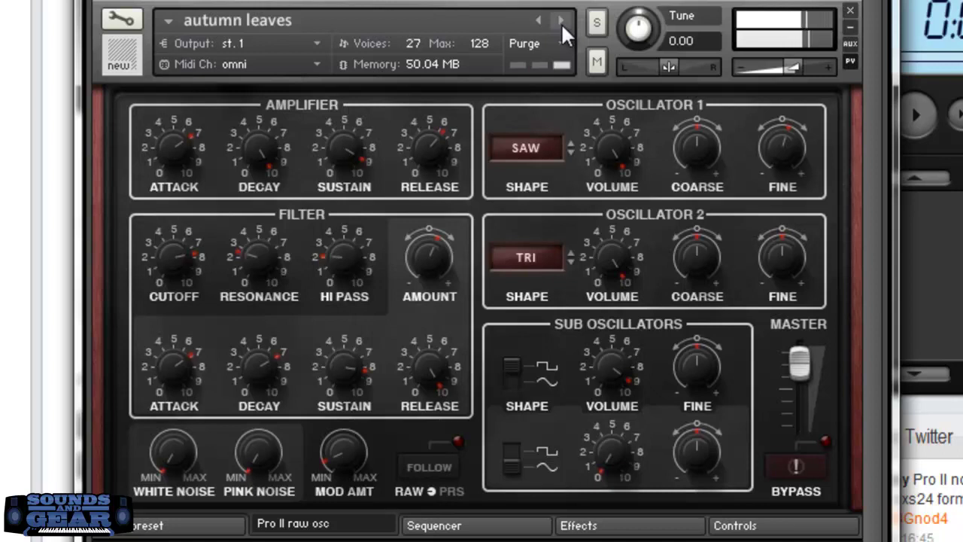
left_click(561, 21)
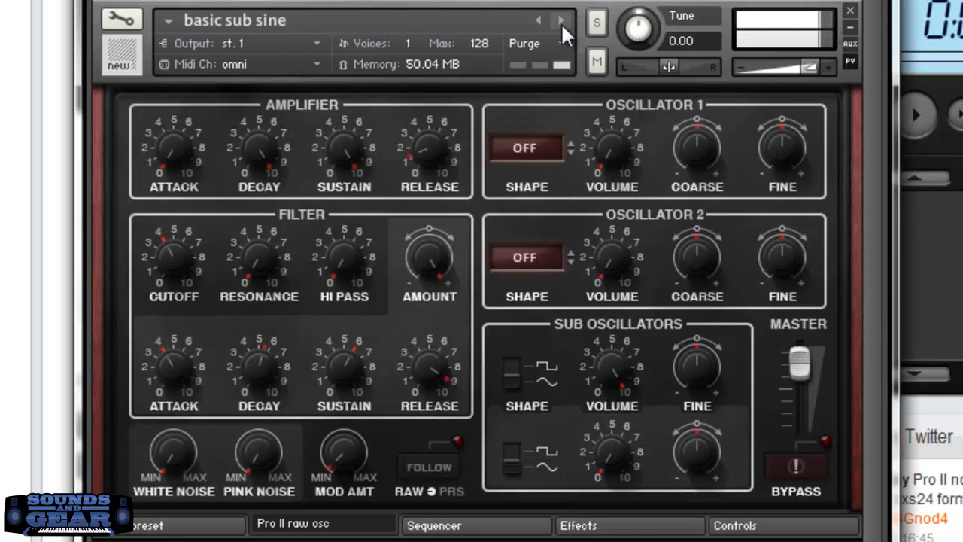
left_click(561, 23)
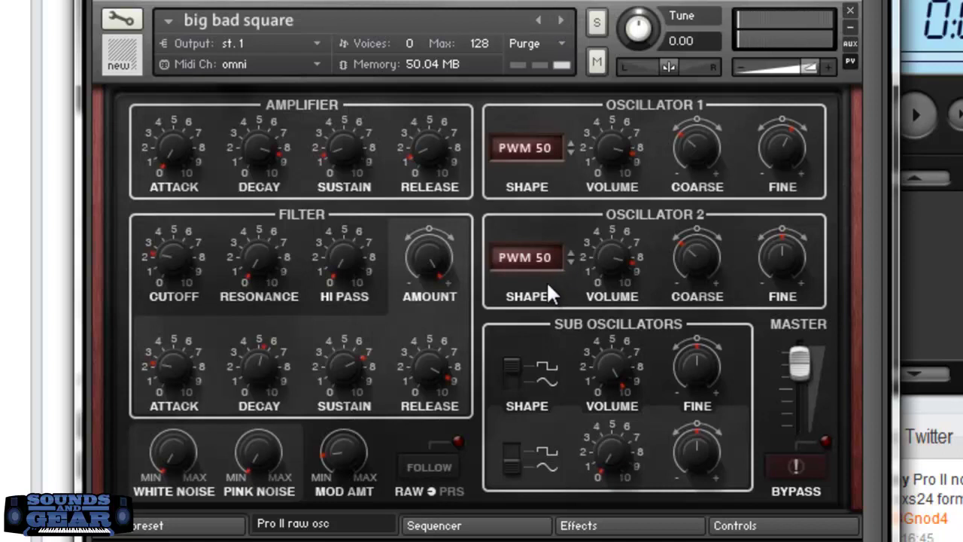
left_click(564, 20)
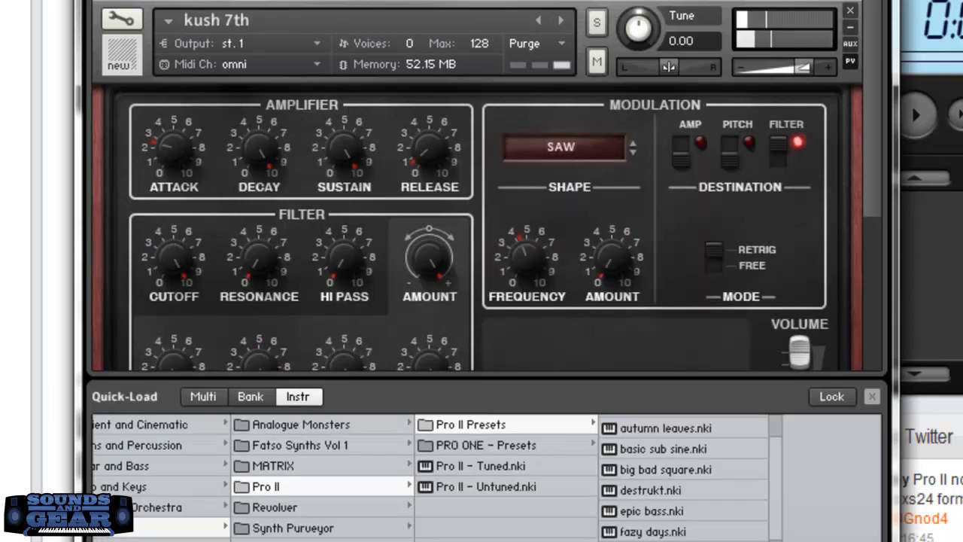
Step: Load monster chords, then step through moogist and lush verb lead to the palm lead preset
left_click_drag(575, 414, 556, 344)
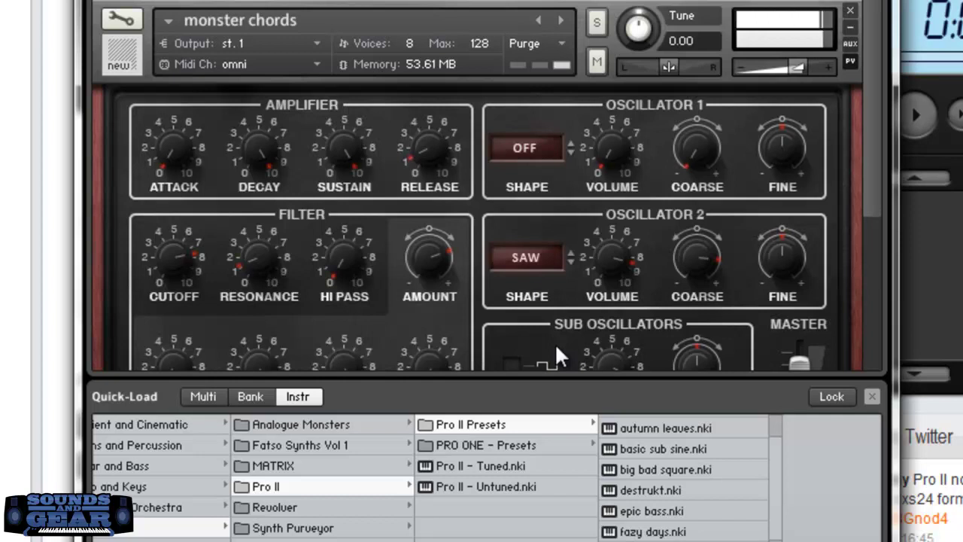
left_click(560, 19)
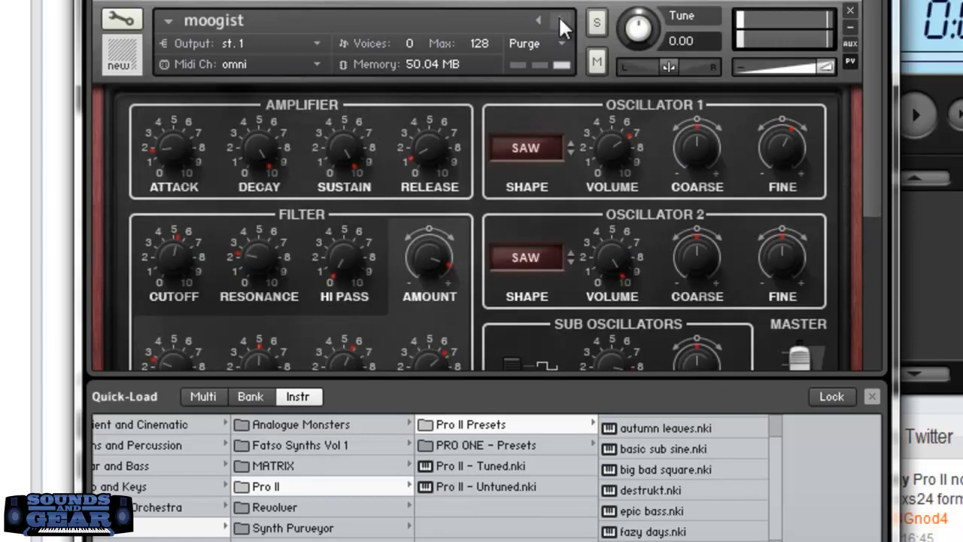
left_click(559, 19)
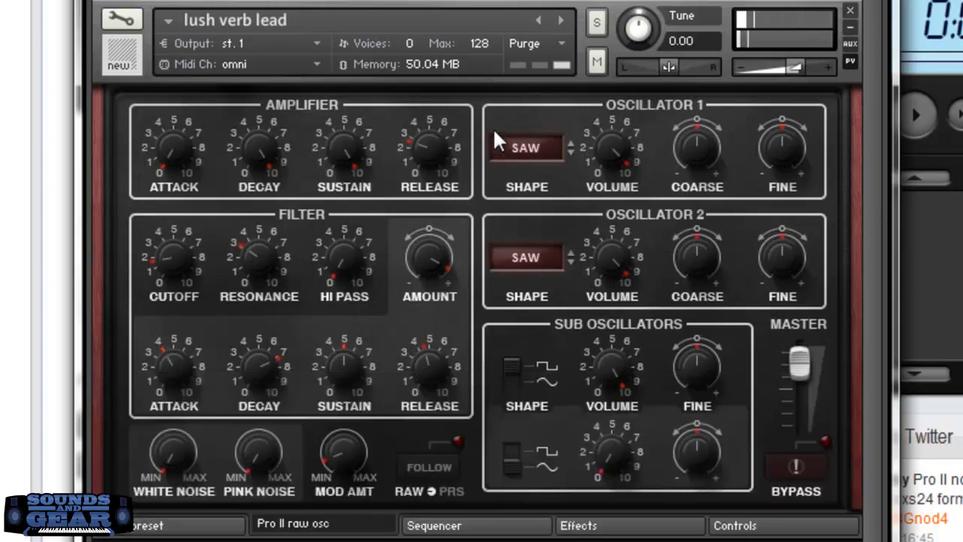
left_click(559, 21)
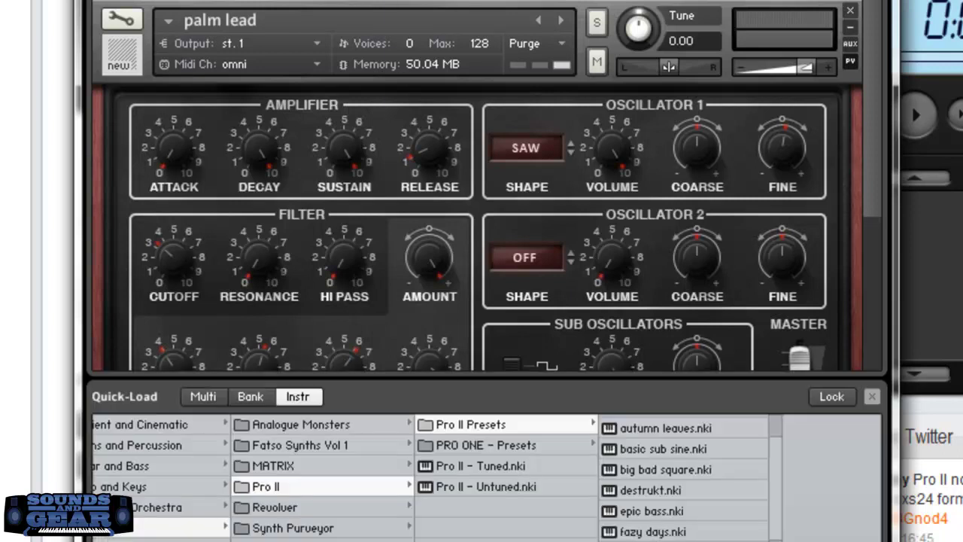
left_click(205, 398)
Step: From the Pro II multis folder, load legacy and then minor stabs, confirming each replacement
left_click(131, 426)
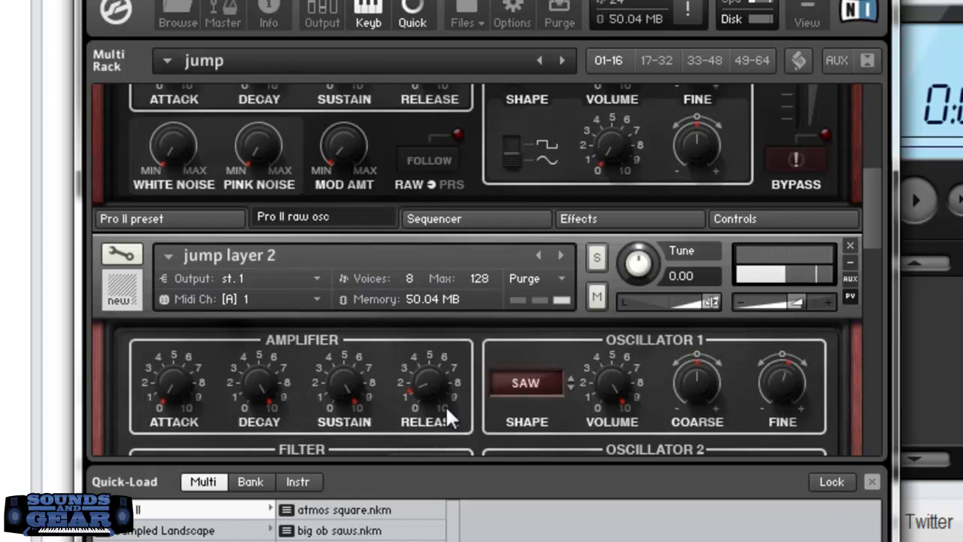
left_click_drag(499, 434, 498, 429)
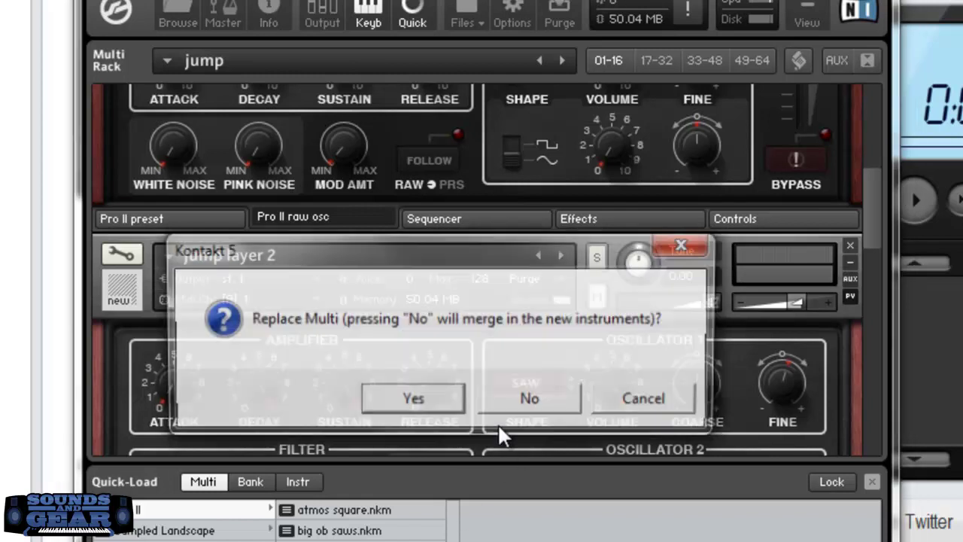
left_click(435, 402)
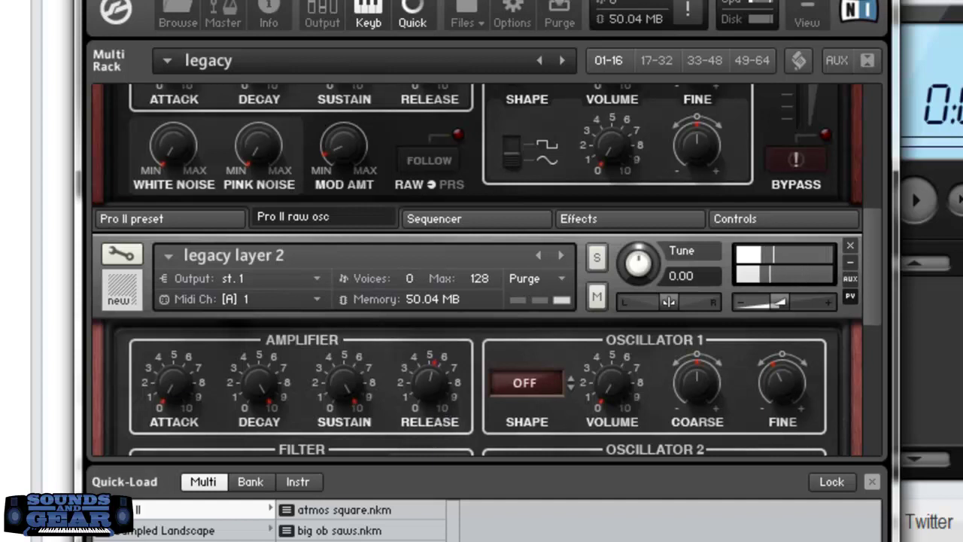
left_click_drag(556, 392, 556, 390)
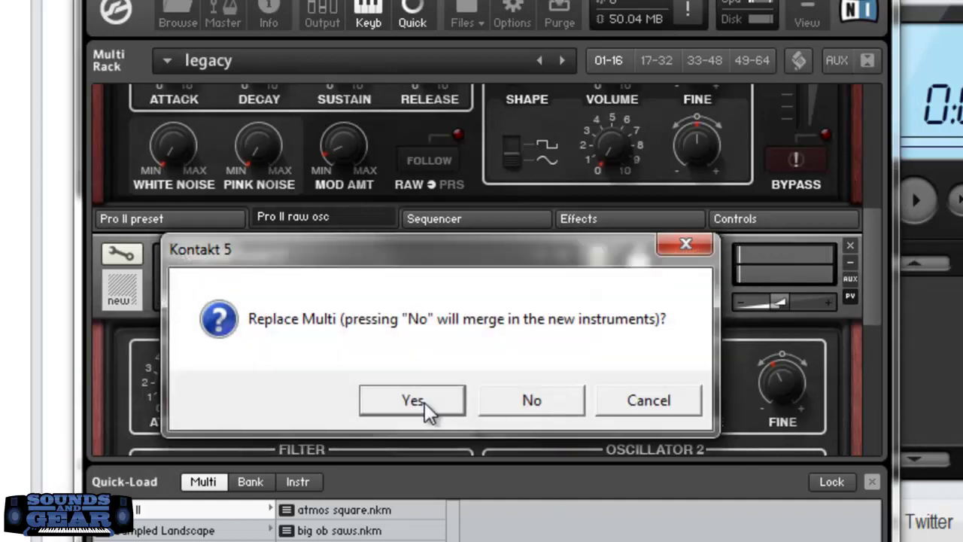
left_click(424, 402)
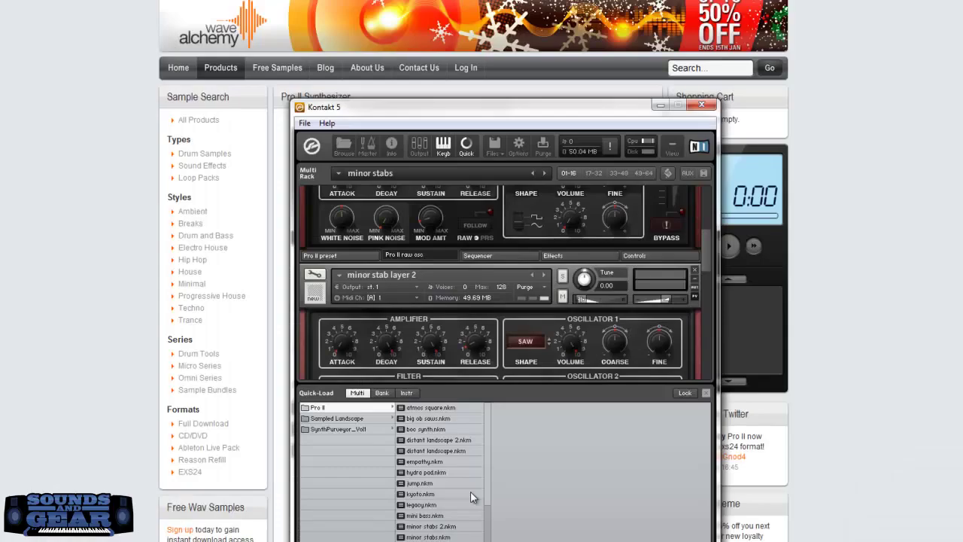
Step: Hide Quick-Load with F6 and delete minor stab layers 2 and 3 from the rack
key("F6")
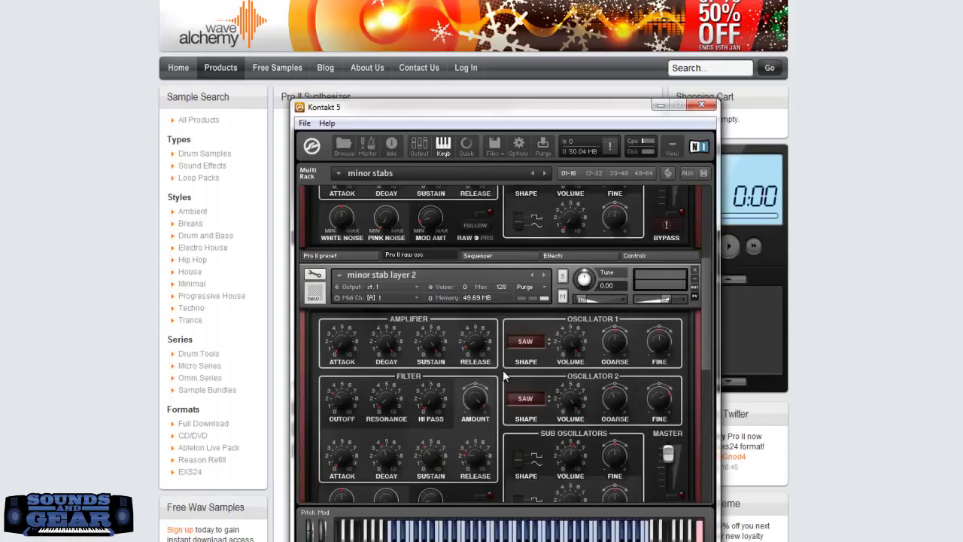
left_click_drag(706, 335, 710, 261)
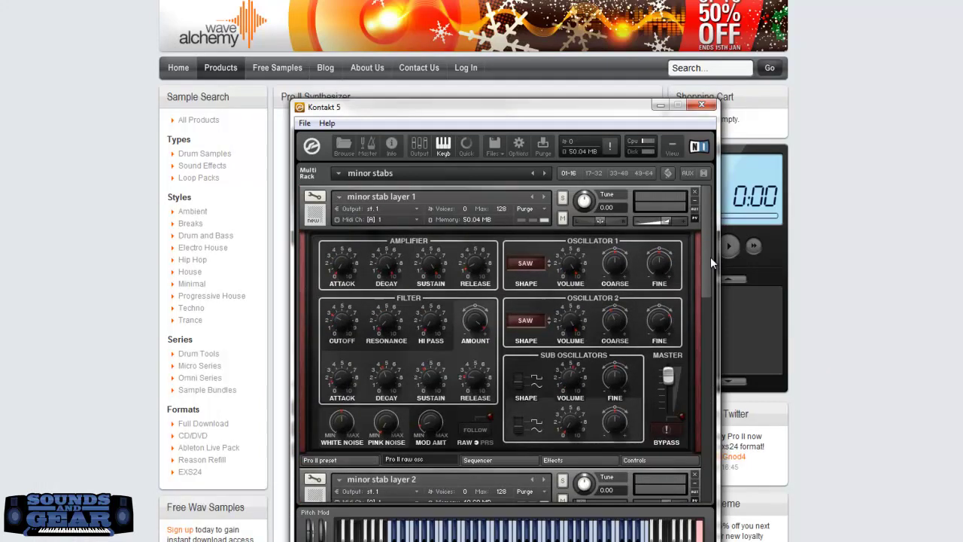
left_click(695, 474)
left_click(695, 476)
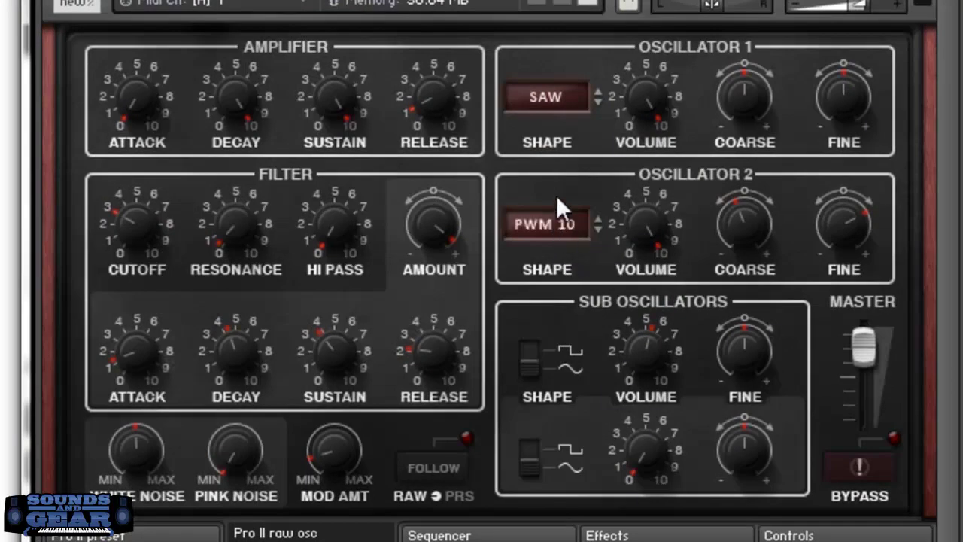
Step: Sweep Oscillator 2's shape through pulse widths up to PWM 50, then settle on TRI
left_click_drag(558, 197, 562, 254)
left_click_drag(557, 179, 564, 118)
mouse_move(555, 240)
left_mouse_down()
mouse_move(556, 256)
mouse_move(556, 235)
left_mouse_up()
left_click_drag(554, 191, 560, 261)
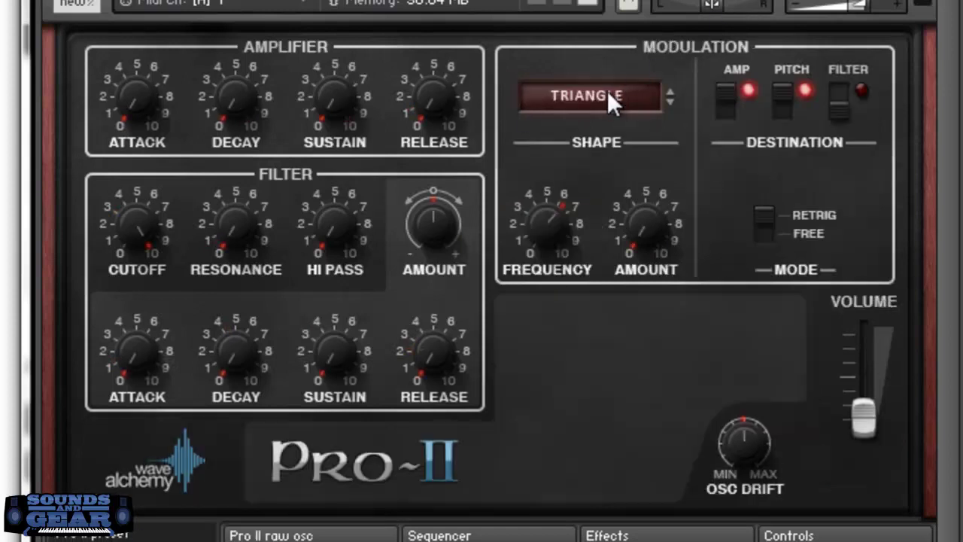
Step: Toggle the modulation shape to rectangle and back to triangle, then view the raw osc and Controls pages
left_click(611, 94)
left_click(611, 94)
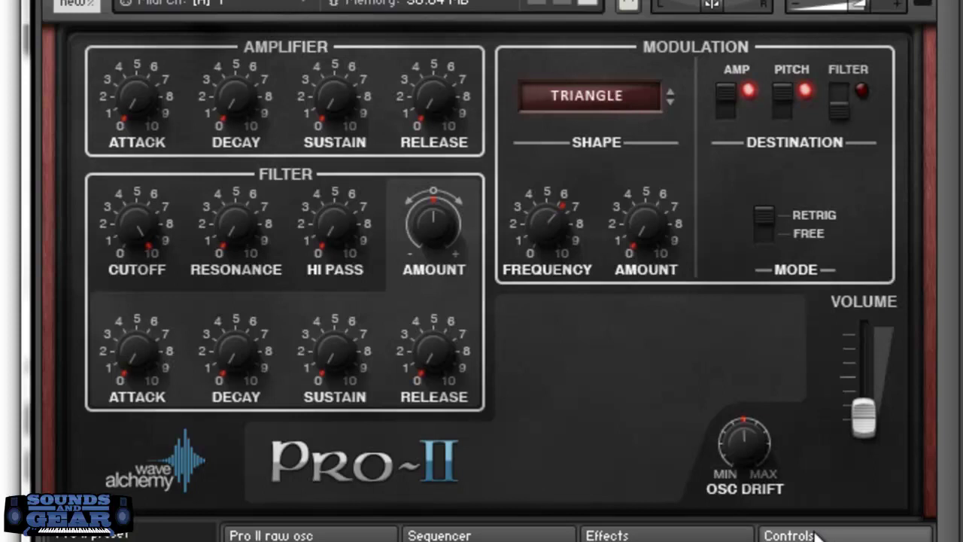
left_click(301, 535)
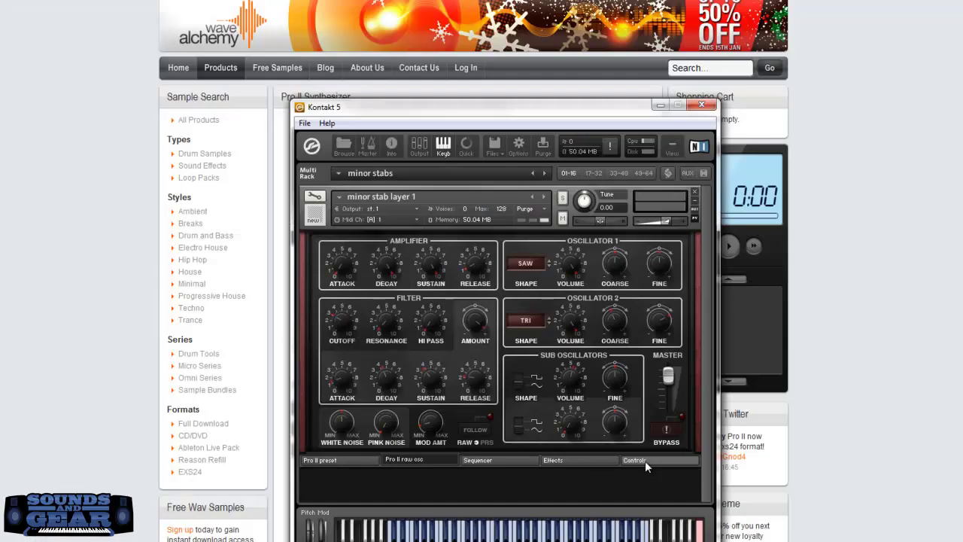
left_click(807, 536)
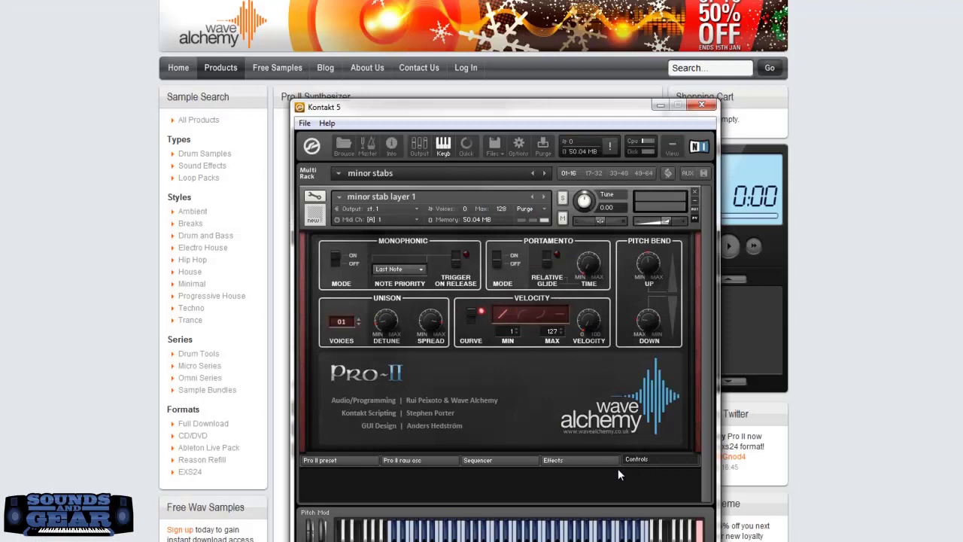
Step: Review the Effects, Sequencer, Pro II preset and raw osc pages, then minimize Kontakt
left_click(581, 457)
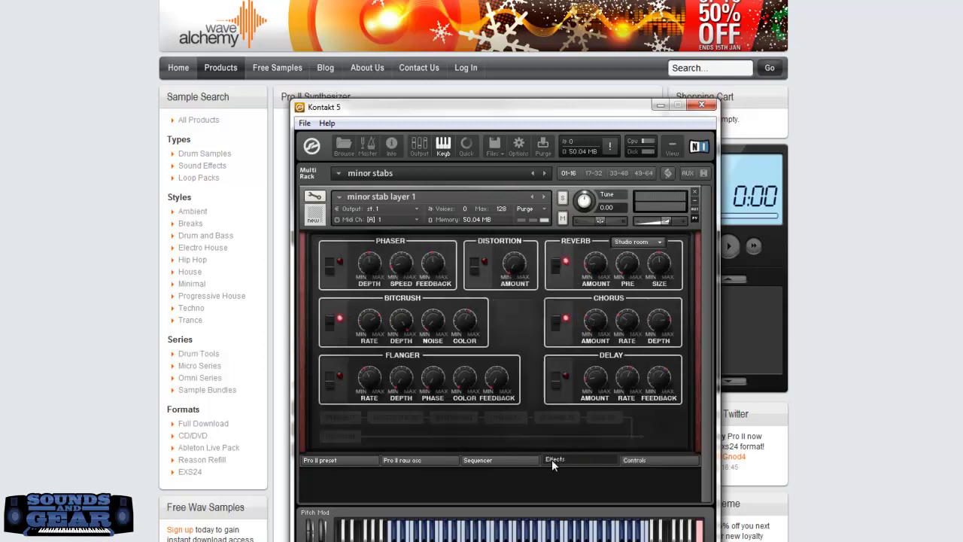
left_click(504, 460)
left_click(370, 459)
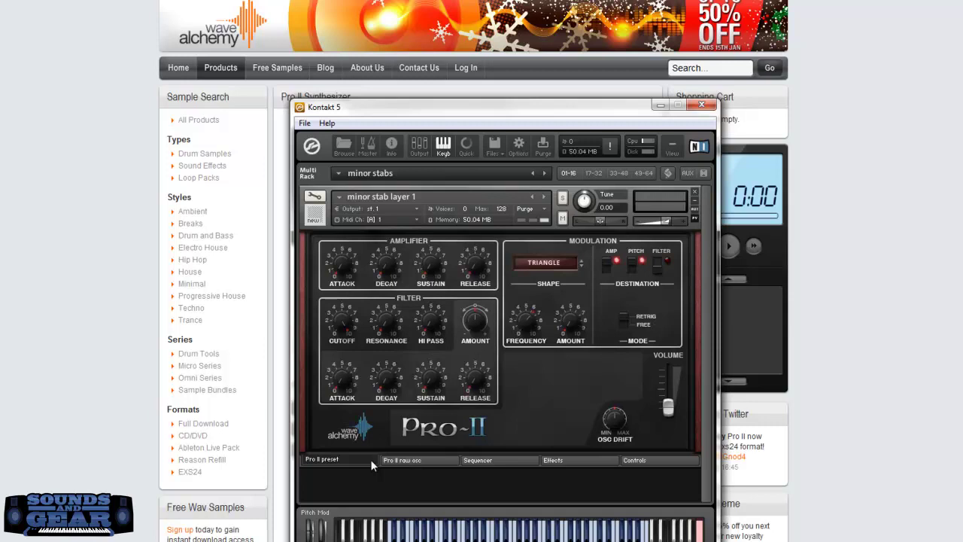
left_click(410, 461)
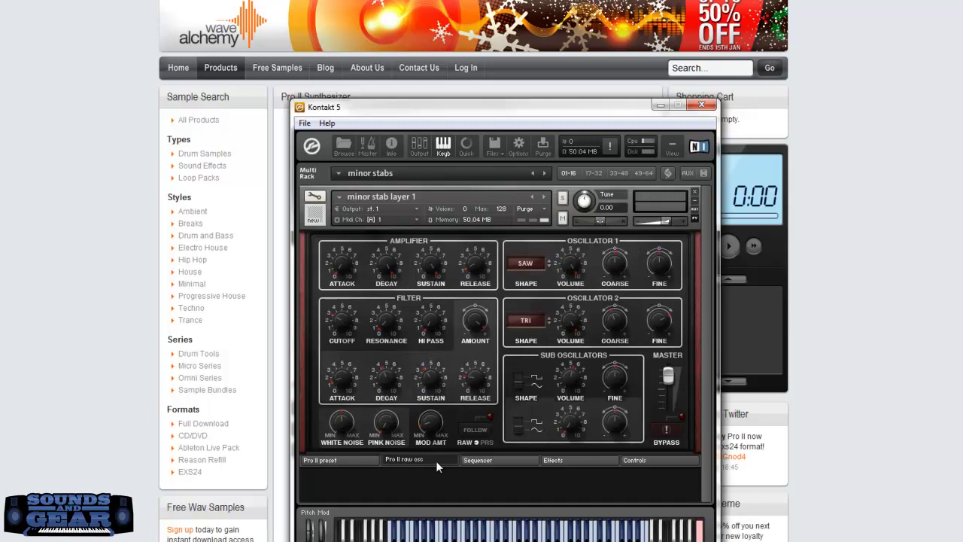
left_click(660, 106)
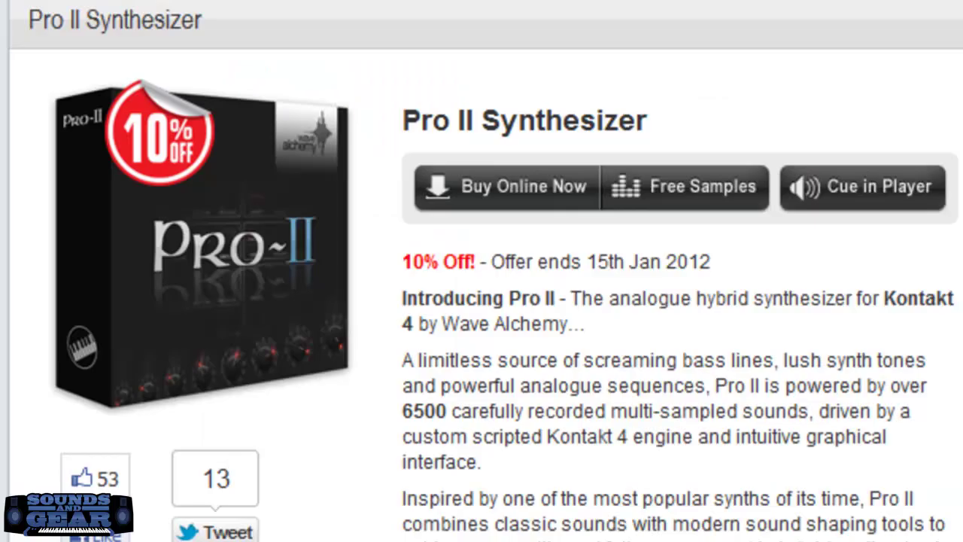